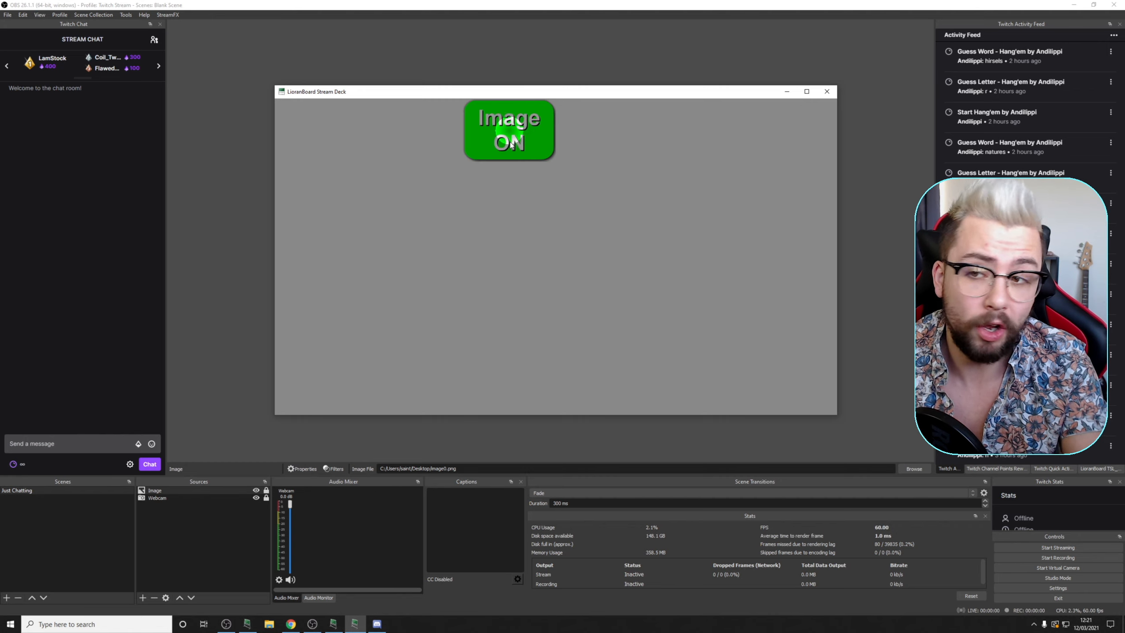
- Test the example Image toggle button in the stream deck by switching it on and off repeatedly
{"action": "left_click", "coordinate": [511, 145]}
{"action": "left_click", "coordinate": [511, 145]}
{"action": "left_click", "coordinate": [510, 145]}
{"action": "left_click", "coordinate": [510, 145]}
{"action": "left_click", "coordinate": [510, 144]}
{"action": "left_click", "coordinate": [511, 145]}
{"action": "left_click", "coordinate": [511, 145]}
{"action": "left_click", "coordinate": [511, 145]}
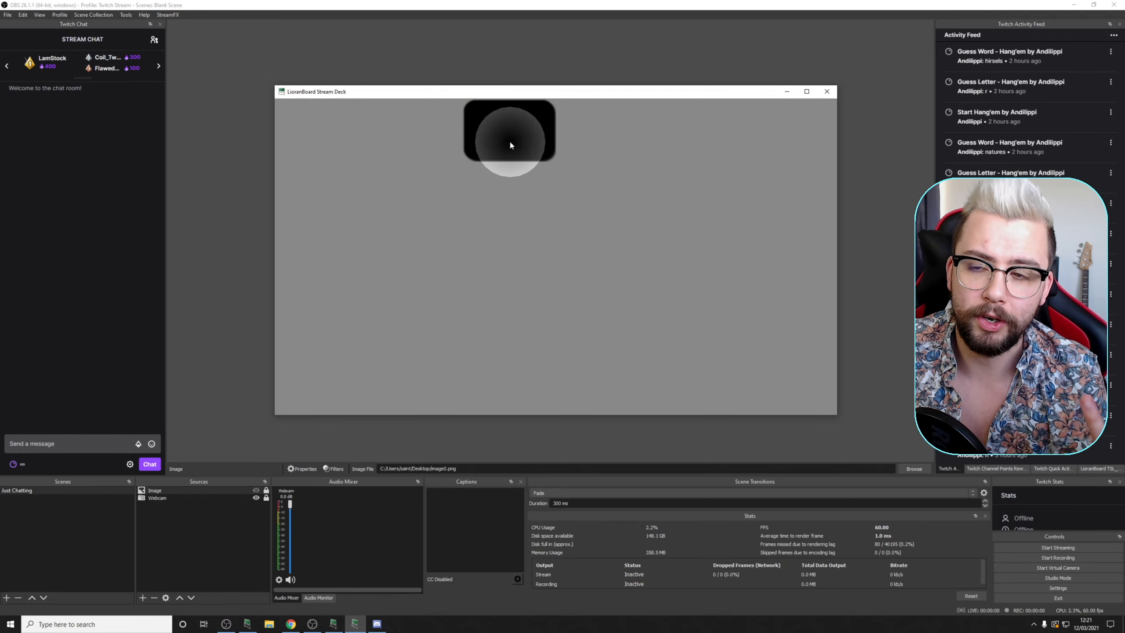
{"action": "left_click", "coordinate": [511, 146]}
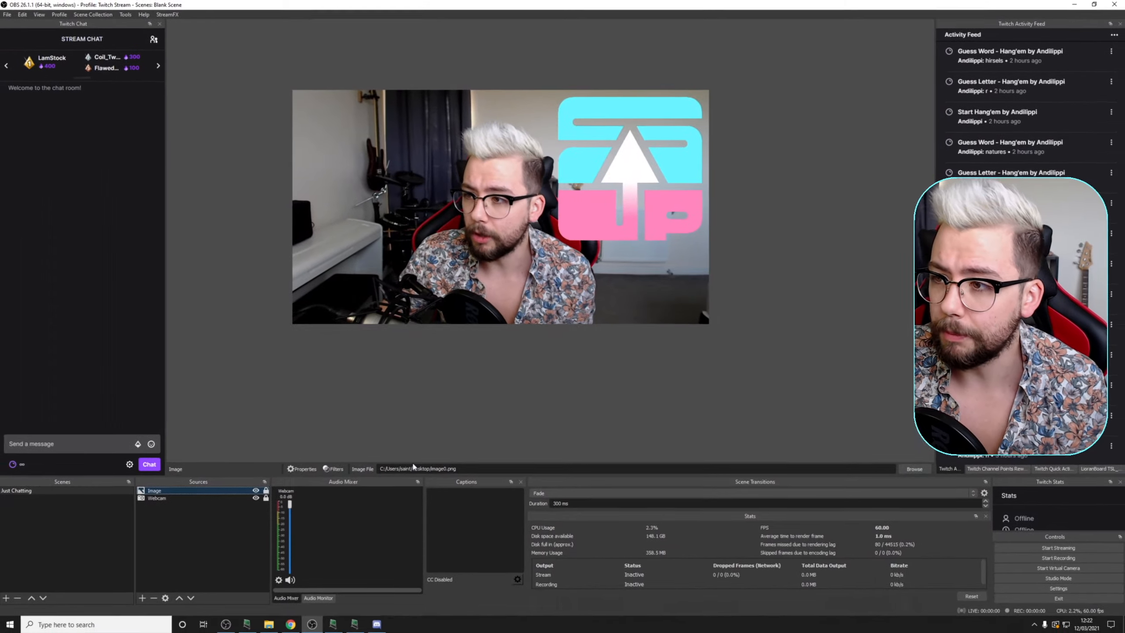
- Toggle the Image source's visibility off and on several times in OBS
{"action": "left_click", "coordinate": [256, 491]}
{"action": "left_click", "coordinate": [256, 491]}
{"action": "left_click", "coordinate": [257, 491]}
{"action": "left_click", "coordinate": [256, 491]}
{"action": "left_click", "coordinate": [256, 491]}
{"action": "left_click", "coordinate": [256, 491]}
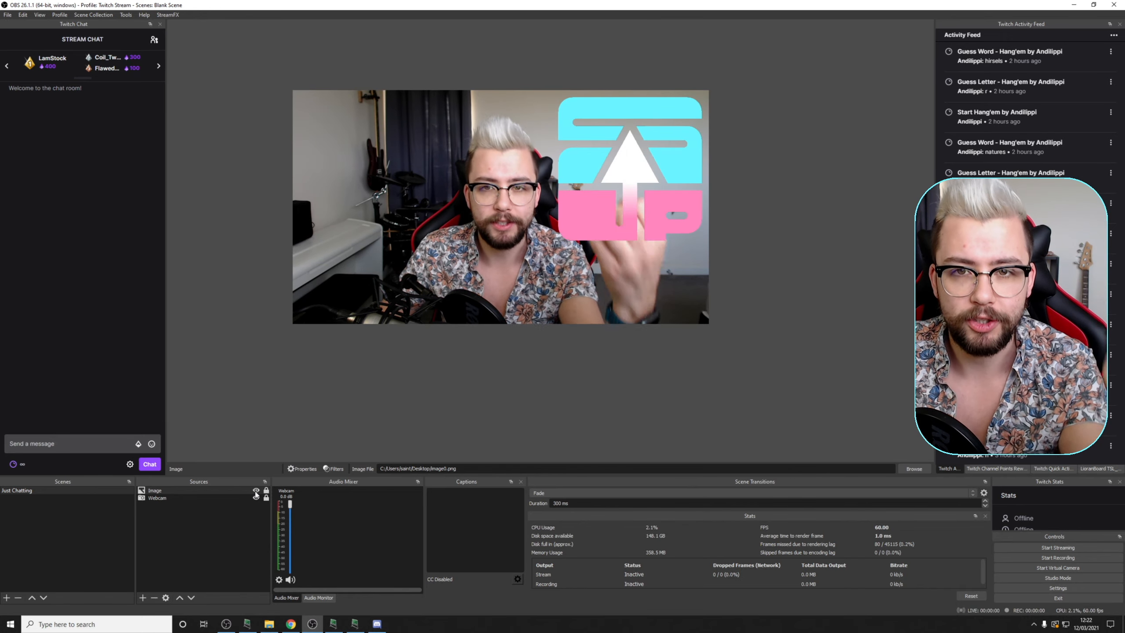
- Switch to LioranBoard Receiver and open New Deck 24 for editing
{"action": "left_click", "coordinate": [356, 623]}
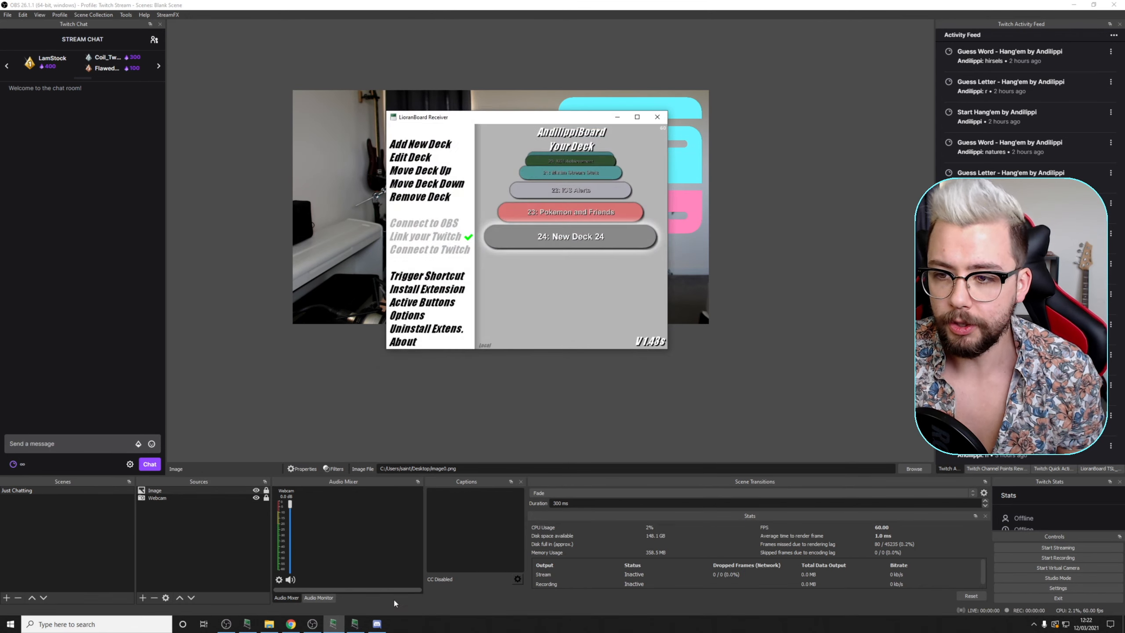
{"action": "double_click", "coordinate": [572, 239]}
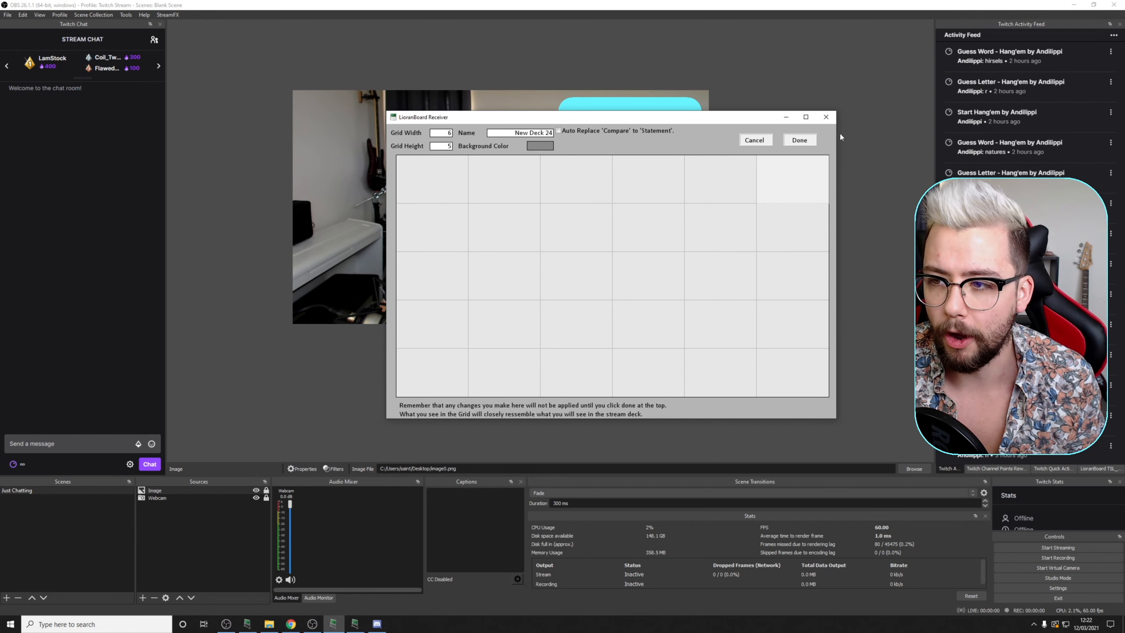
{"action": "left_click", "coordinate": [806, 141]}
{"action": "scroll", "coordinate": [555, 240], "scroll_direction": "up", "scroll_amount": 1}
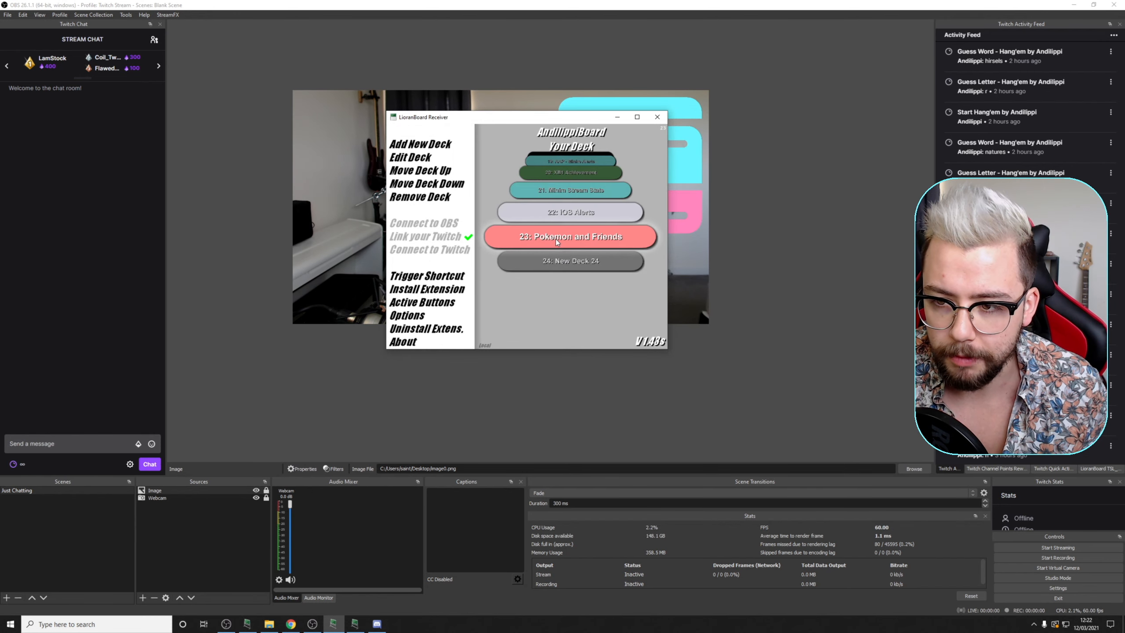
{"action": "scroll", "coordinate": [588, 240], "scroll_direction": "up", "scroll_amount": 1}
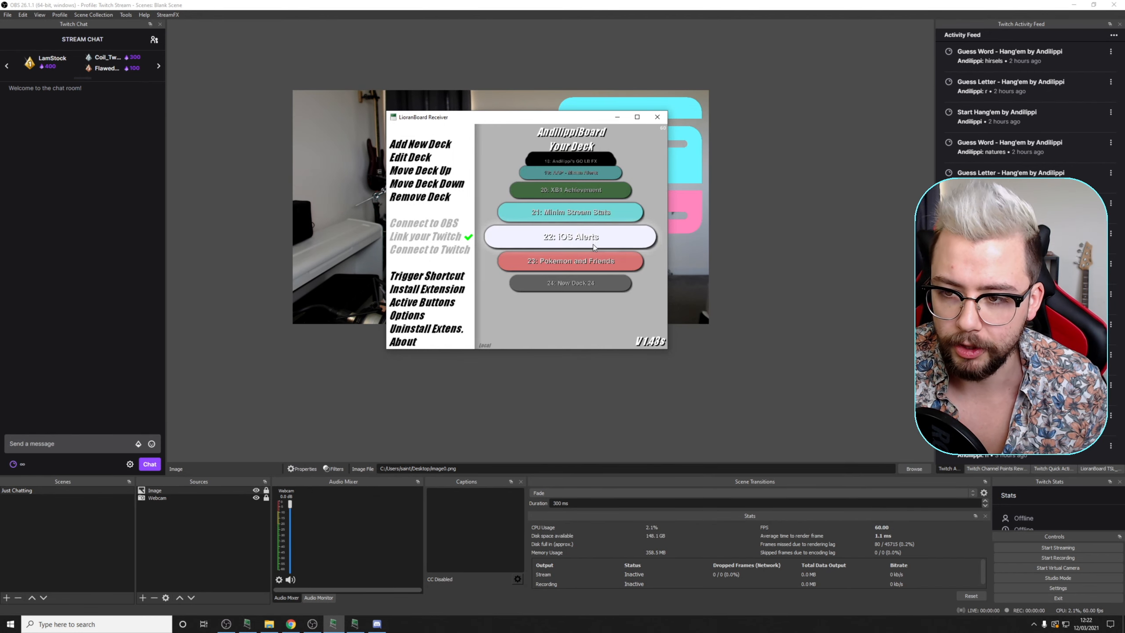
{"action": "scroll", "coordinate": [569, 226], "scroll_direction": "down", "scroll_amount": 1}
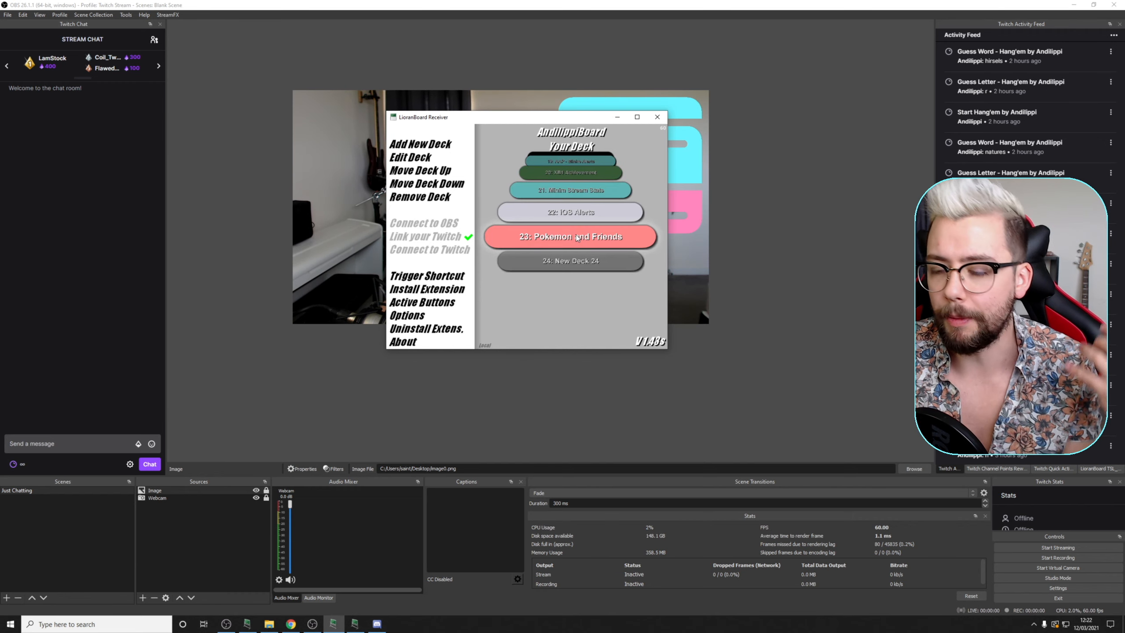
{"action": "scroll", "coordinate": [576, 239], "scroll_direction": "down", "scroll_amount": 1}
{"action": "left_click_drag", "start_coordinate": [545, 119], "coordinate": [519, 138]}
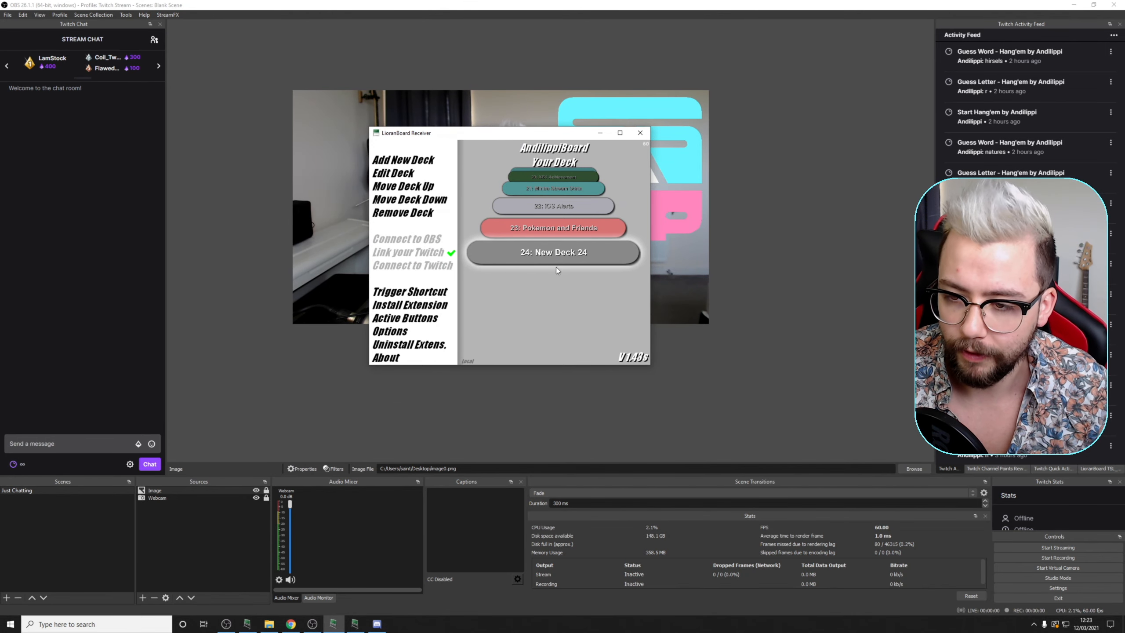
- Reopen New Deck 24, add a button labelled "Image" in the first row's fourth cell, and view it in LioranBoard Stream Deck
{"action": "left_click", "coordinate": [545, 255]}
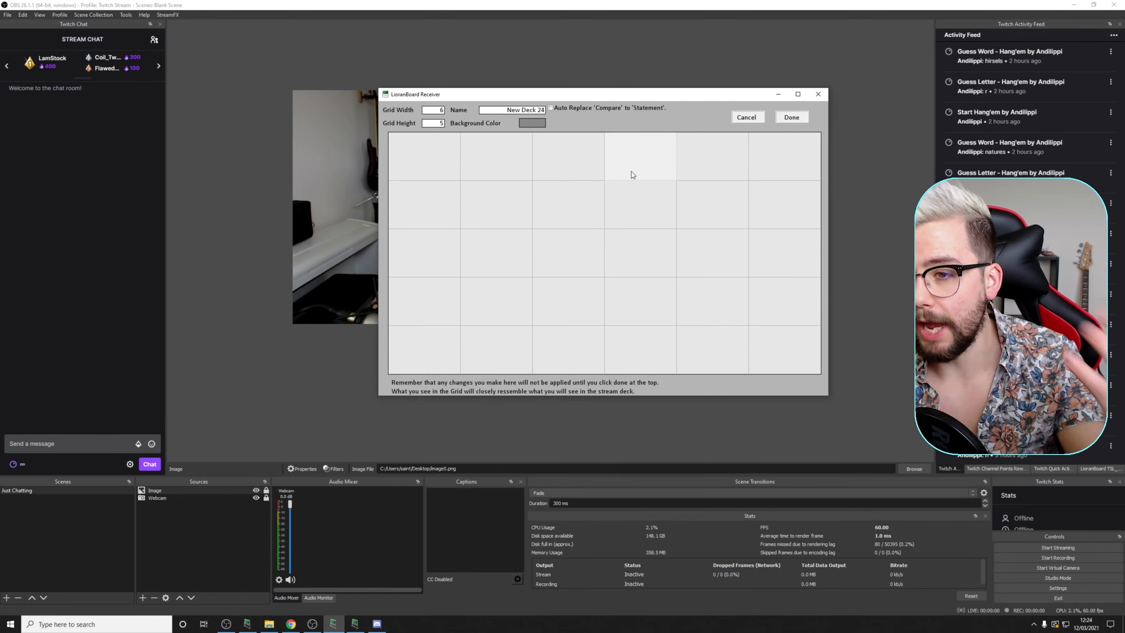
{"action": "left_click", "coordinate": [624, 163]}
{"action": "left_click", "coordinate": [587, 219]}
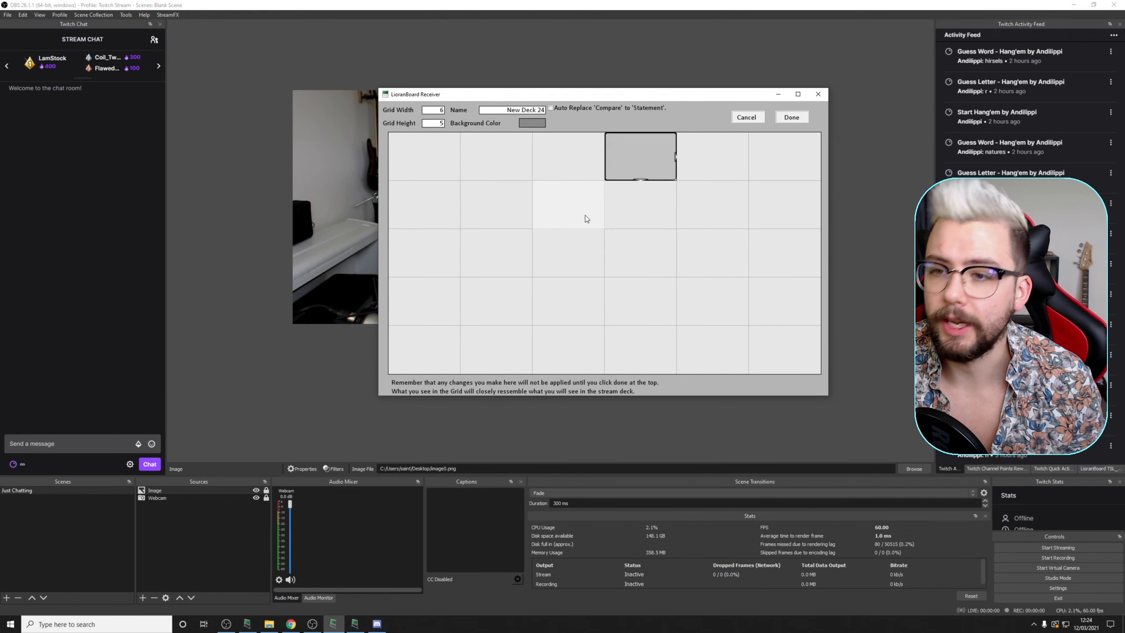
{"action": "right_click", "coordinate": [649, 144]}
{"action": "left_click", "coordinate": [657, 174]}
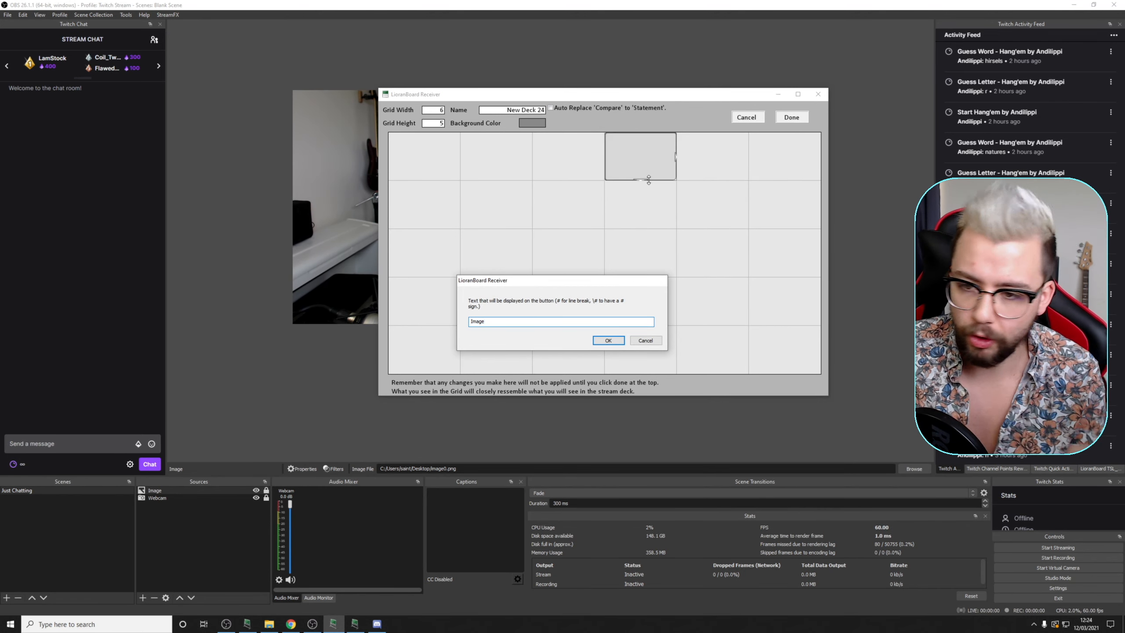
{"action": "left_click", "coordinate": [608, 340]}
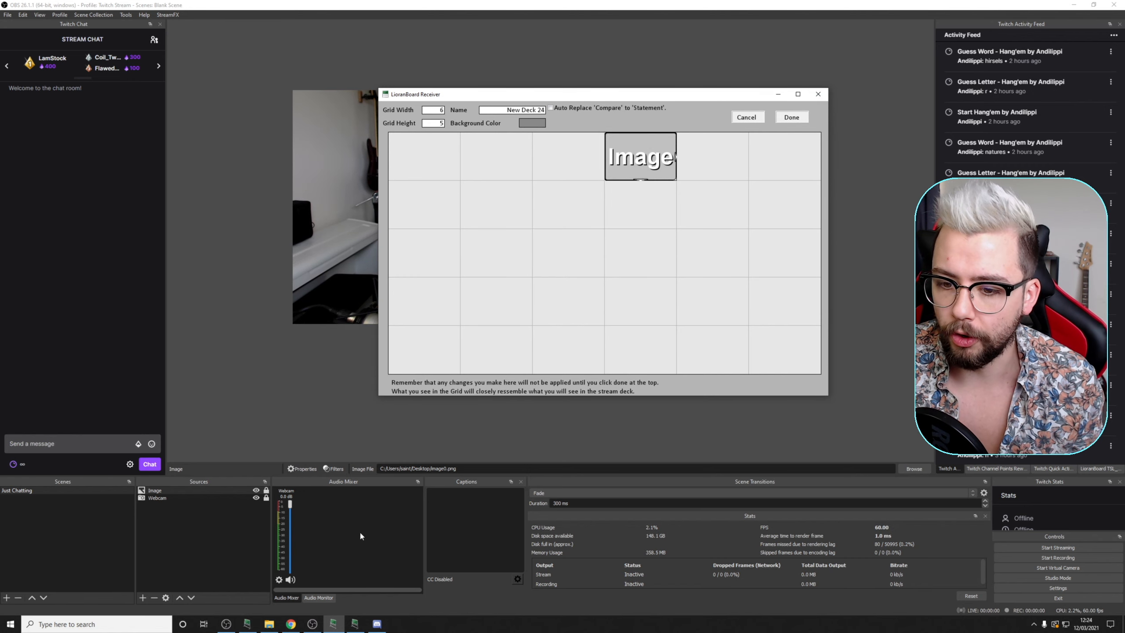
{"action": "left_click", "coordinate": [354, 624]}
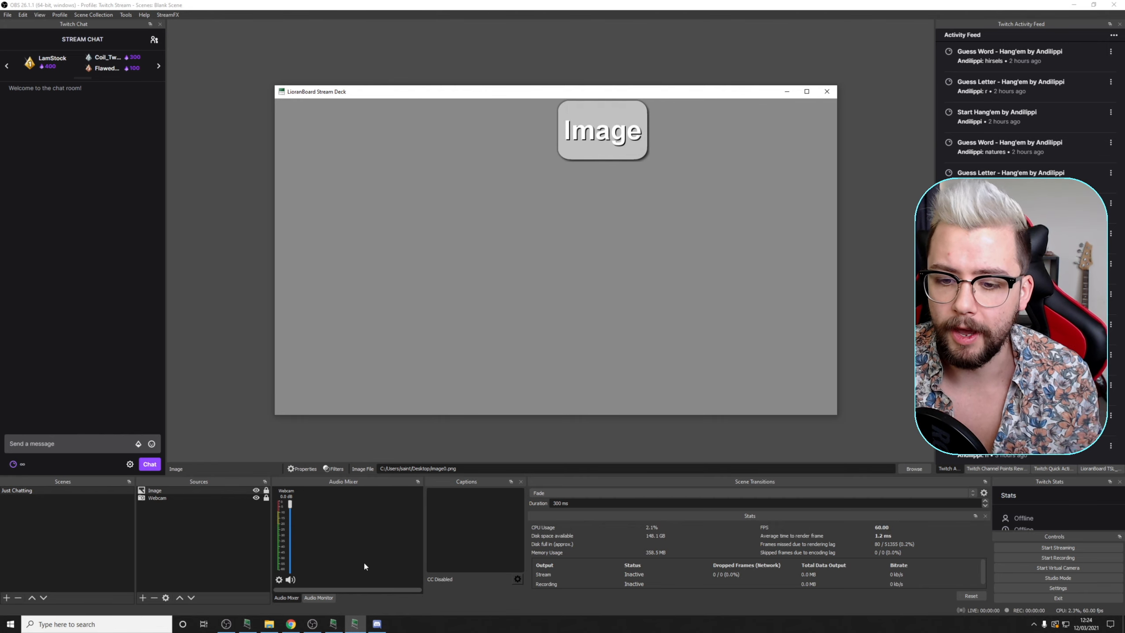
- Return to LioranBoard Receiver and open the commands of the Image button in New Deck 24
{"action": "left_click", "coordinate": [333, 624]}
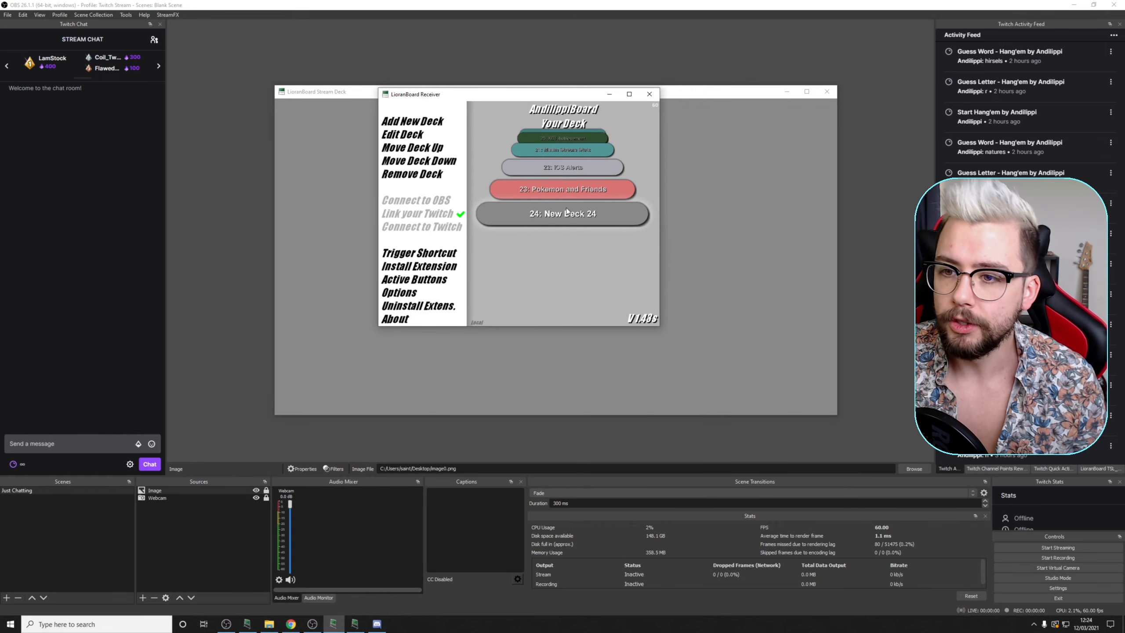
{"action": "double_click", "coordinate": [560, 223]}
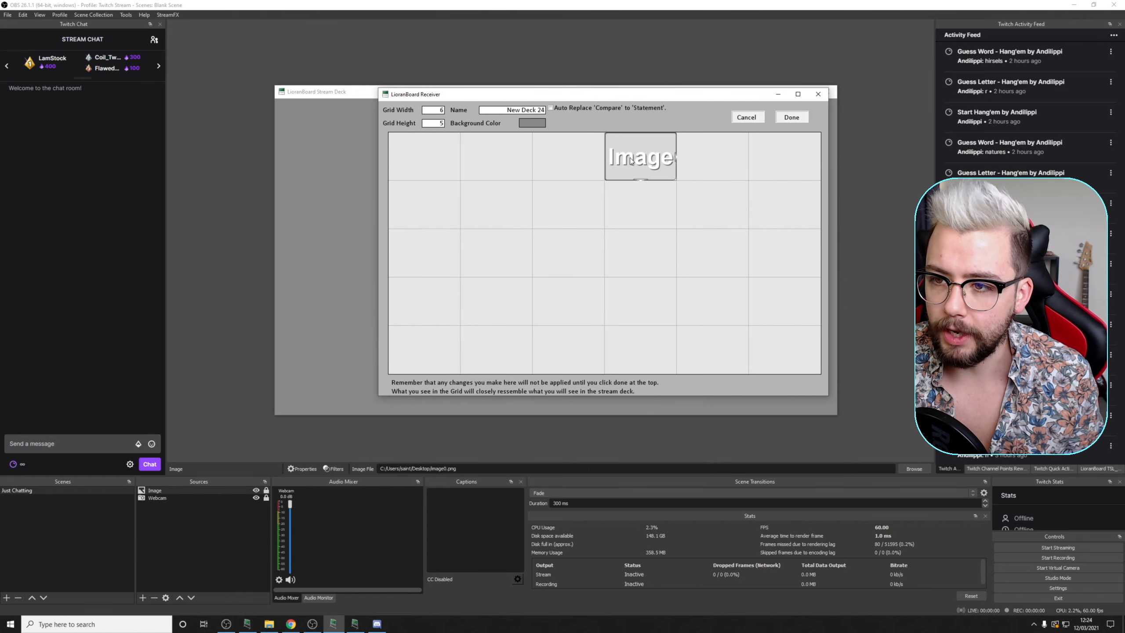
{"action": "right_click", "coordinate": [631, 160]}
{"action": "left_click", "coordinate": [666, 234]}
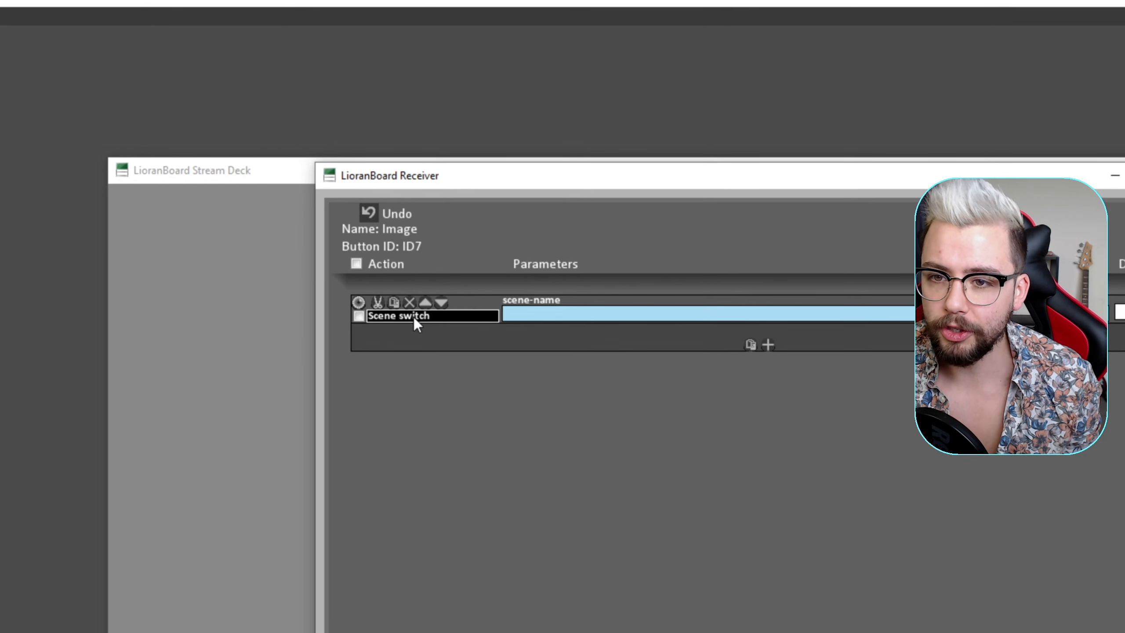
- Make the button's first command an If Statement with the condition image_toggle == 0
{"action": "left_click", "coordinate": [374, 319]}
{"action": "left_click", "coordinate": [423, 378]}
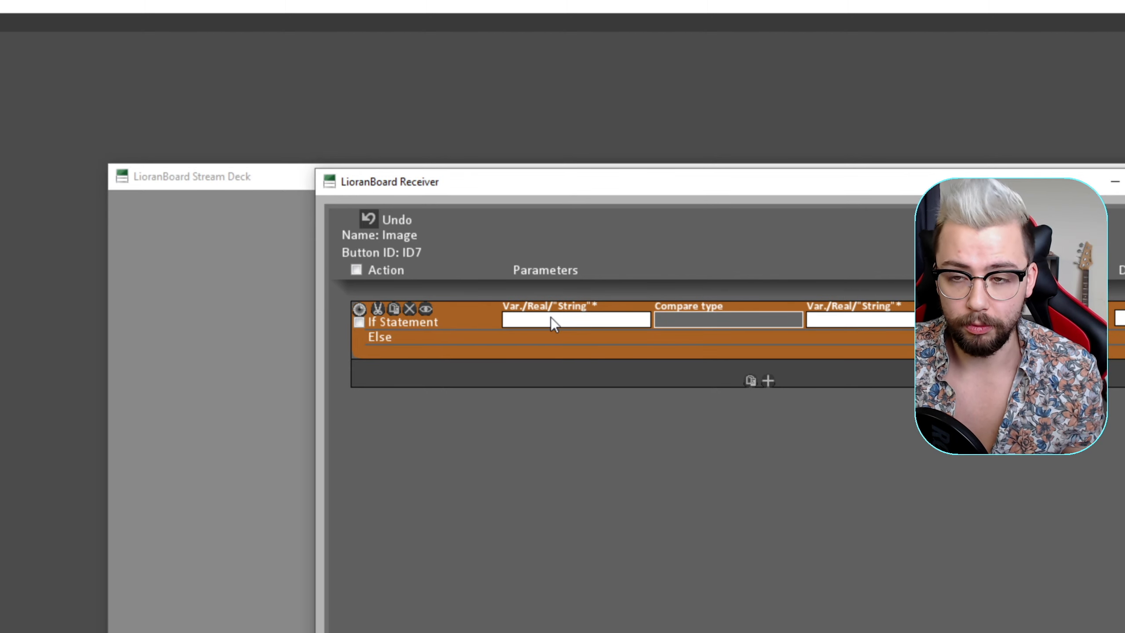
{"action": "left_click", "coordinate": [550, 319]}
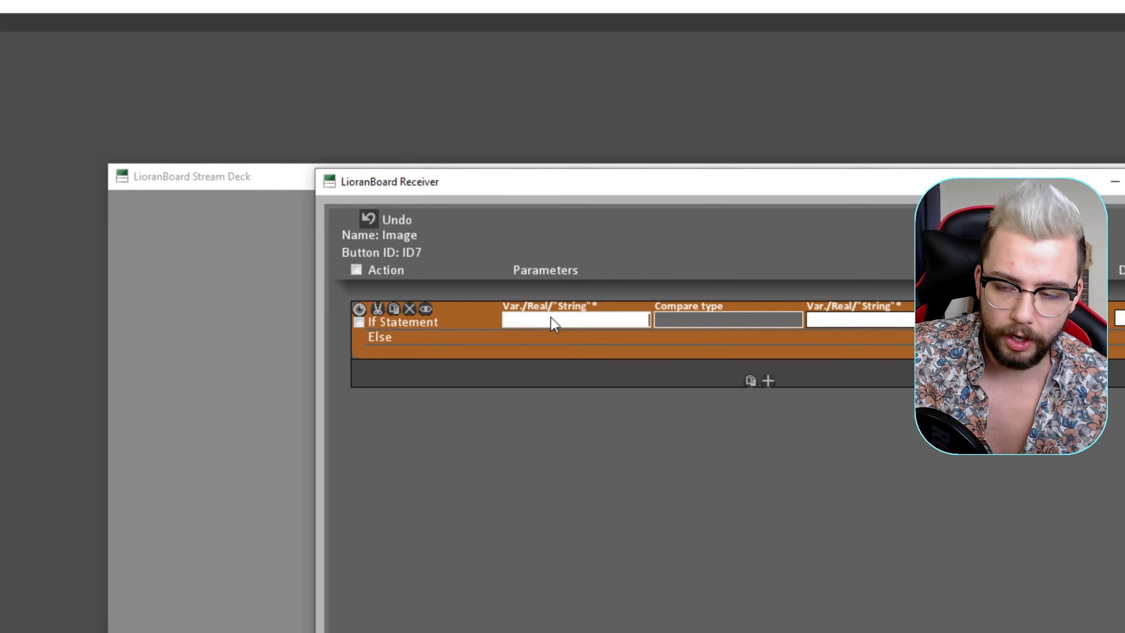
{"action": "type", "text": "image"}
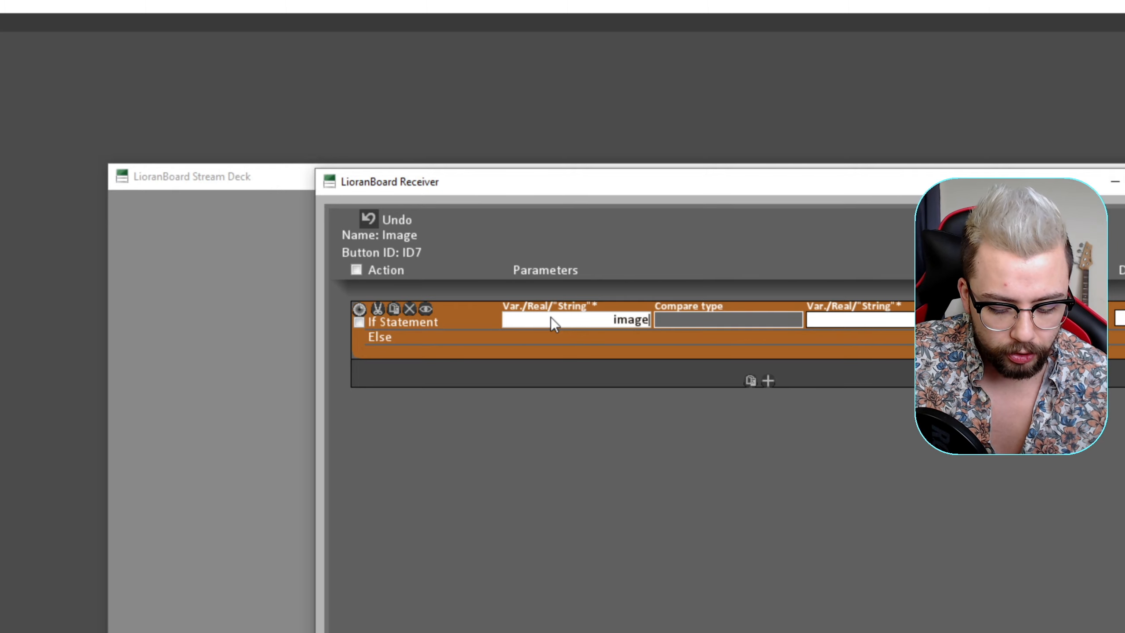
{"action": "type", "text": "_toggle"}
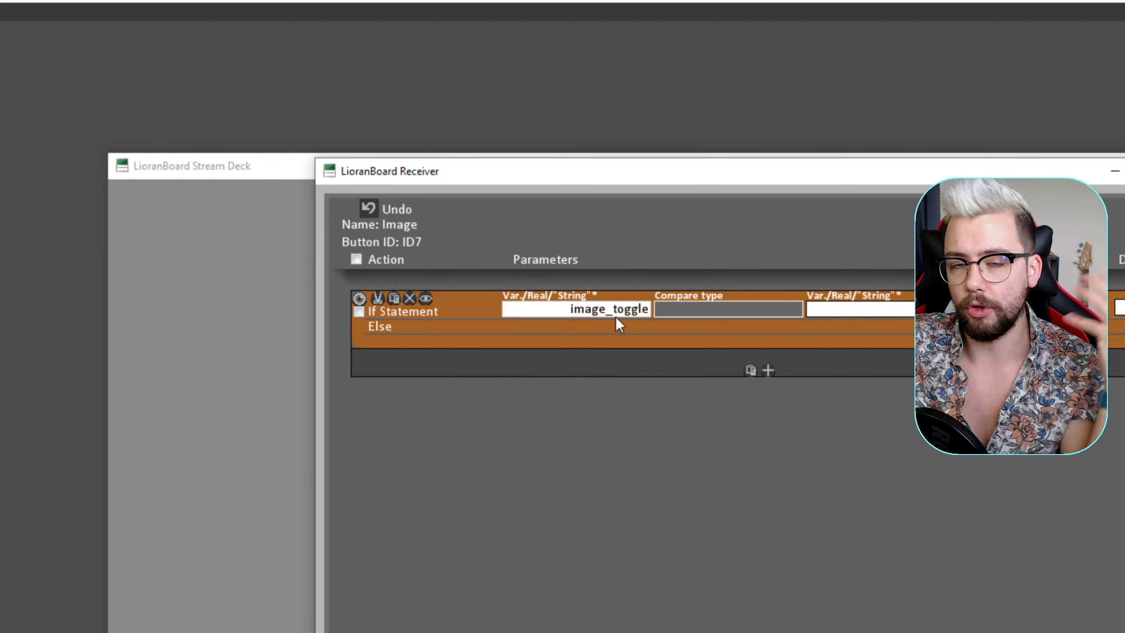
{"action": "left_click", "coordinate": [738, 312]}
{"action": "left_click", "coordinate": [717, 318]}
{"action": "left_click", "coordinate": [839, 304]}
{"action": "type", "text": "0"}
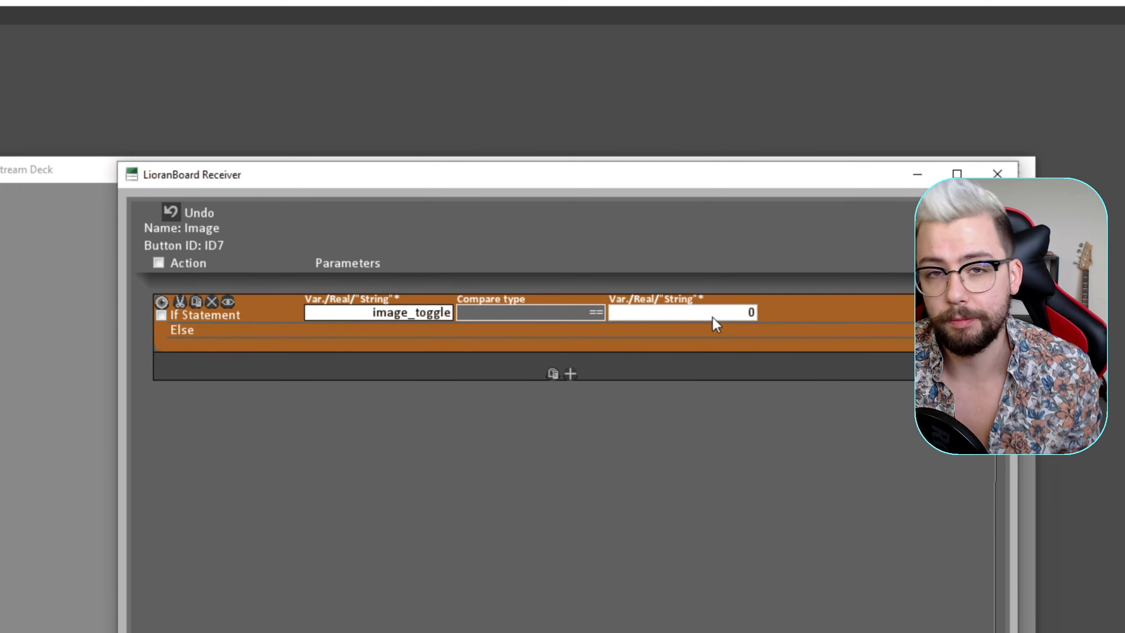
- Inside the If Statement, add a Source Change Visibility command that sets Image in the Just Chatting scene to visible true
{"action": "mouse_move", "coordinate": [550, 330]}
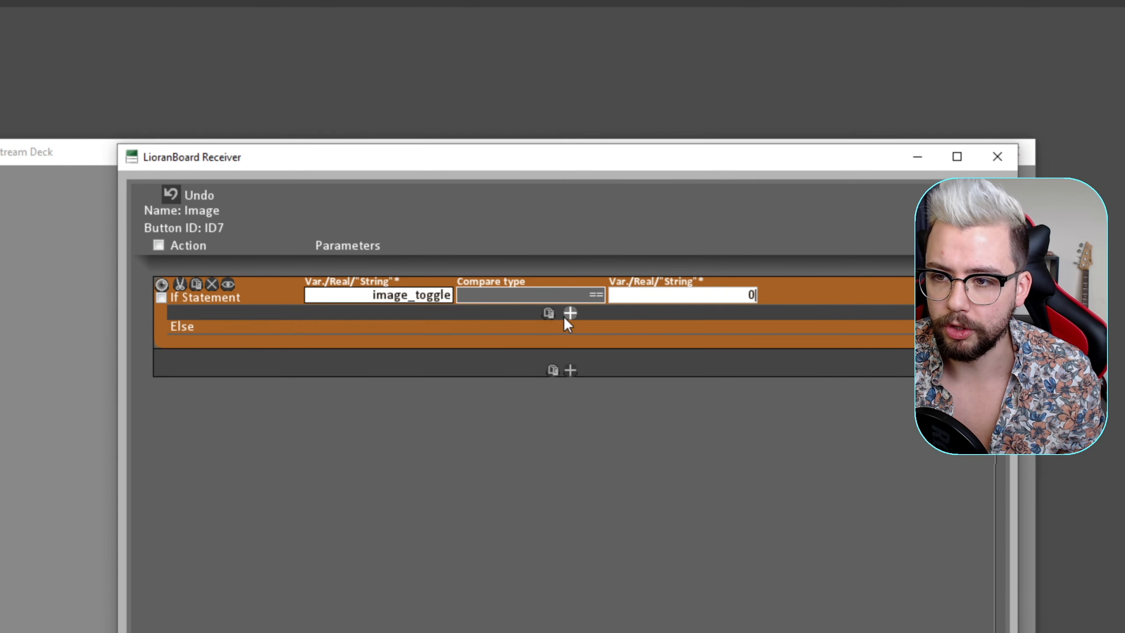
{"action": "left_click", "coordinate": [570, 316]}
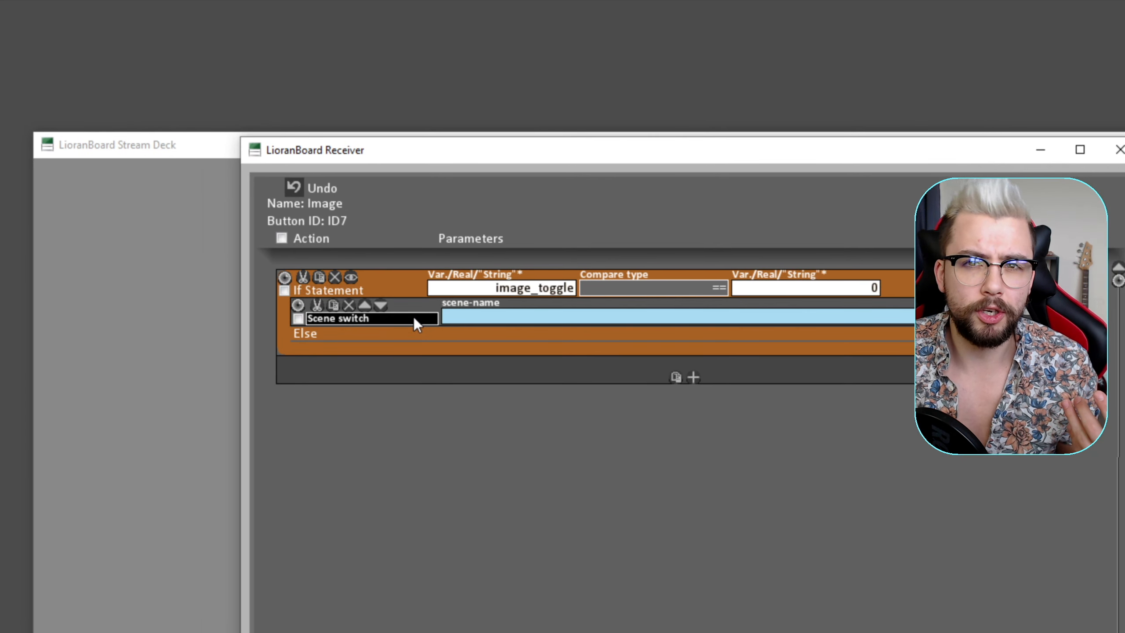
{"action": "left_click", "coordinate": [413, 318]}
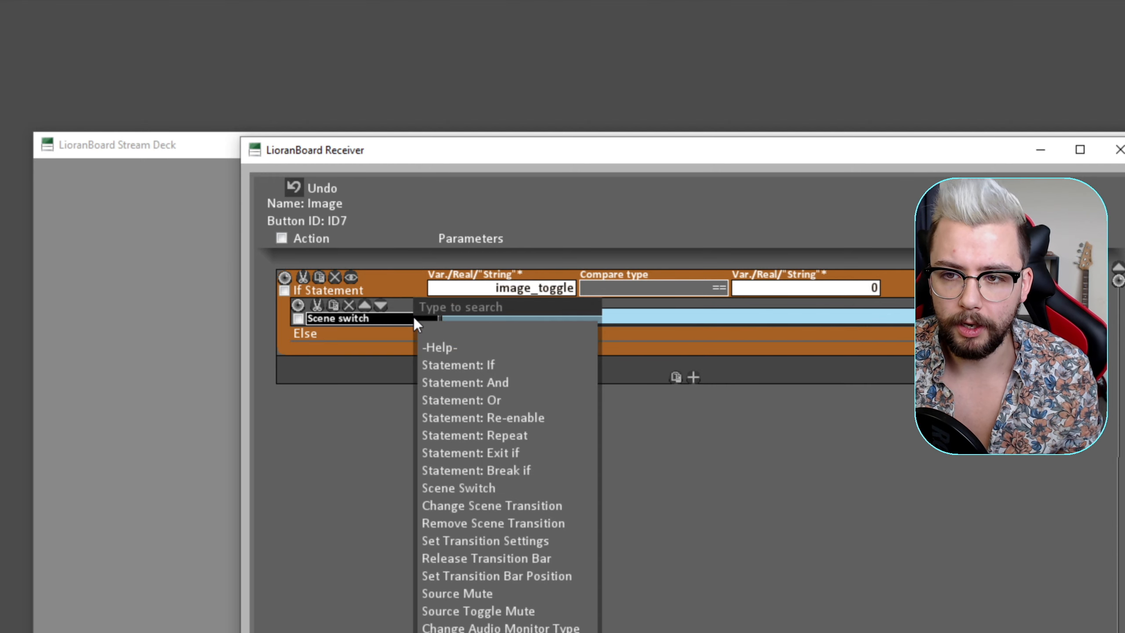
{"action": "type", "text": "source"}
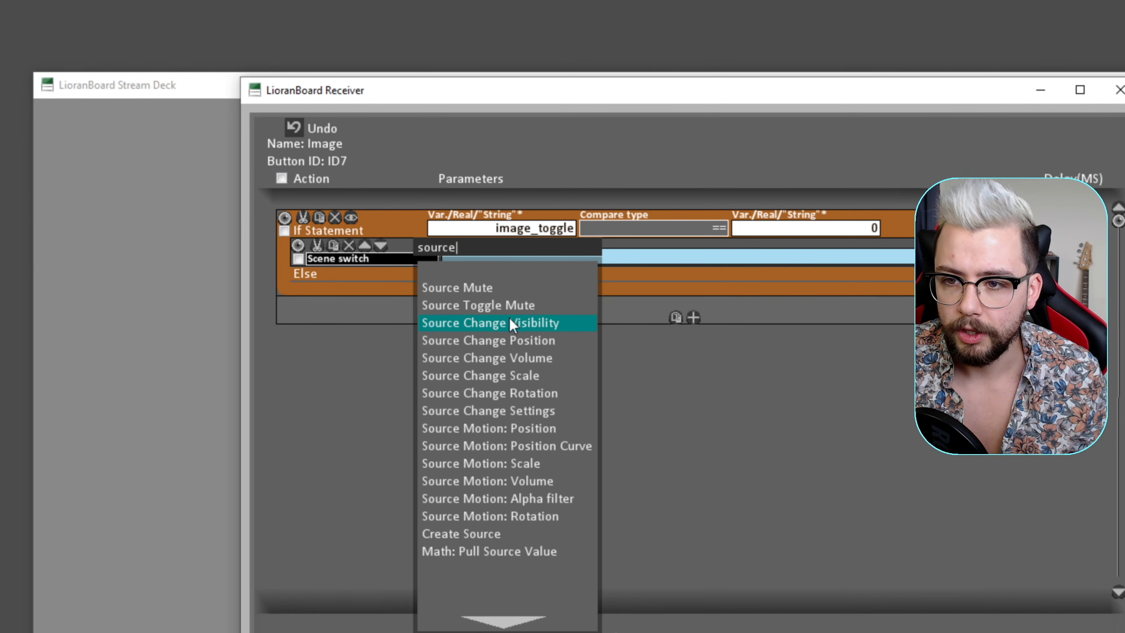
{"action": "left_click", "coordinate": [510, 318]}
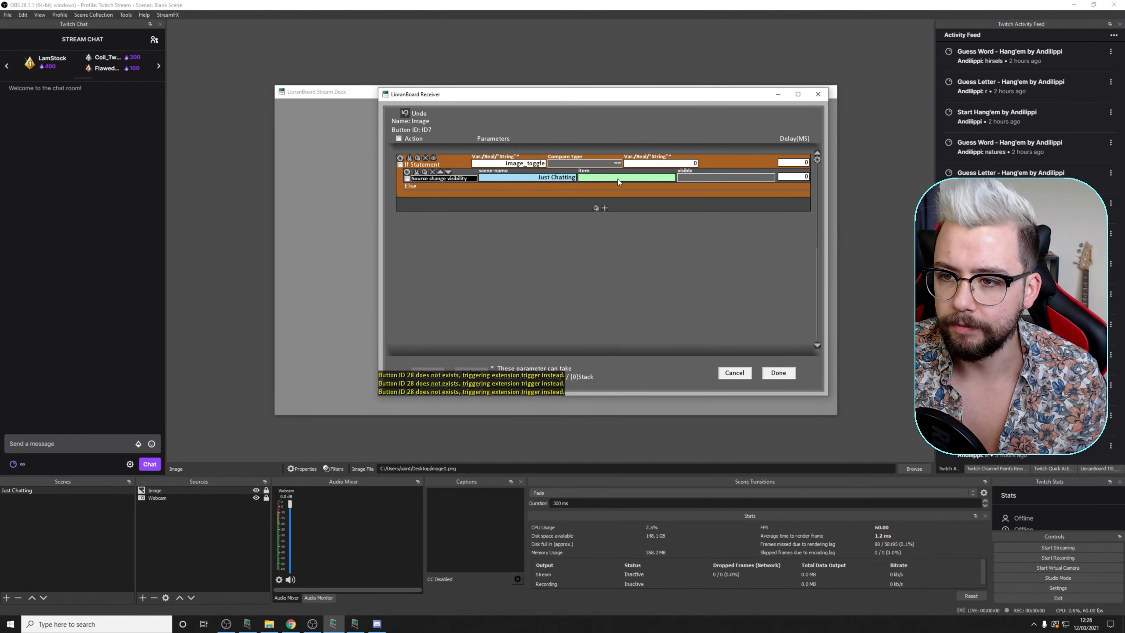
{"action": "left_click", "coordinate": [642, 188]}
{"action": "left_click", "coordinate": [704, 177]}
{"action": "left_click", "coordinate": [711, 183]}
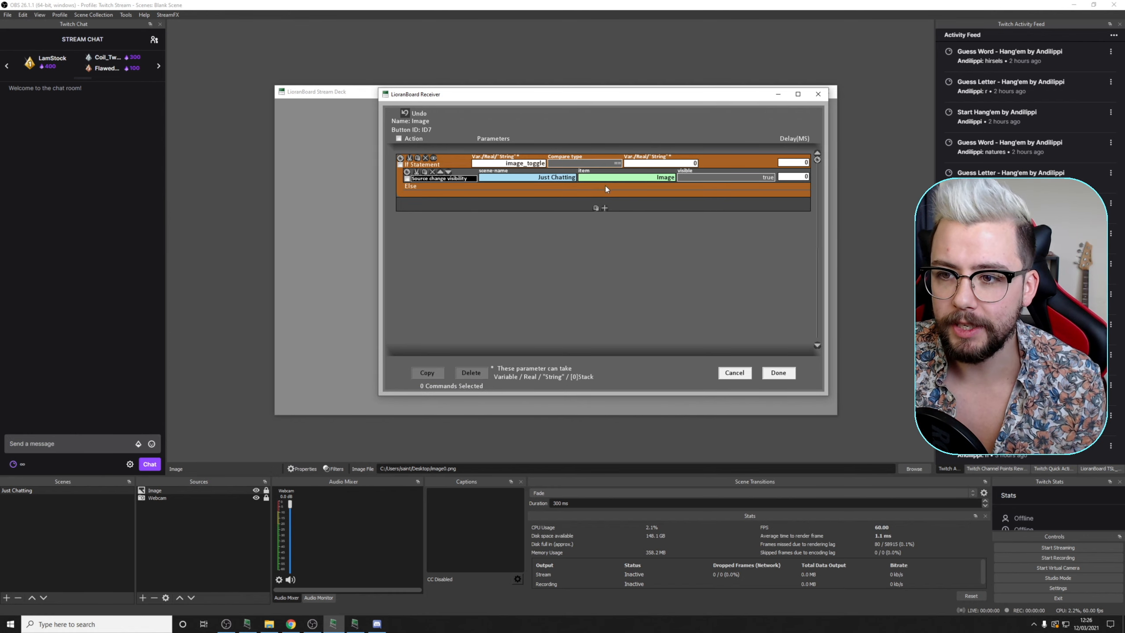
- Below the visibility command, add a Math: Change Variable command that sets image_toggle = 1
{"action": "left_click", "coordinate": [604, 185]}
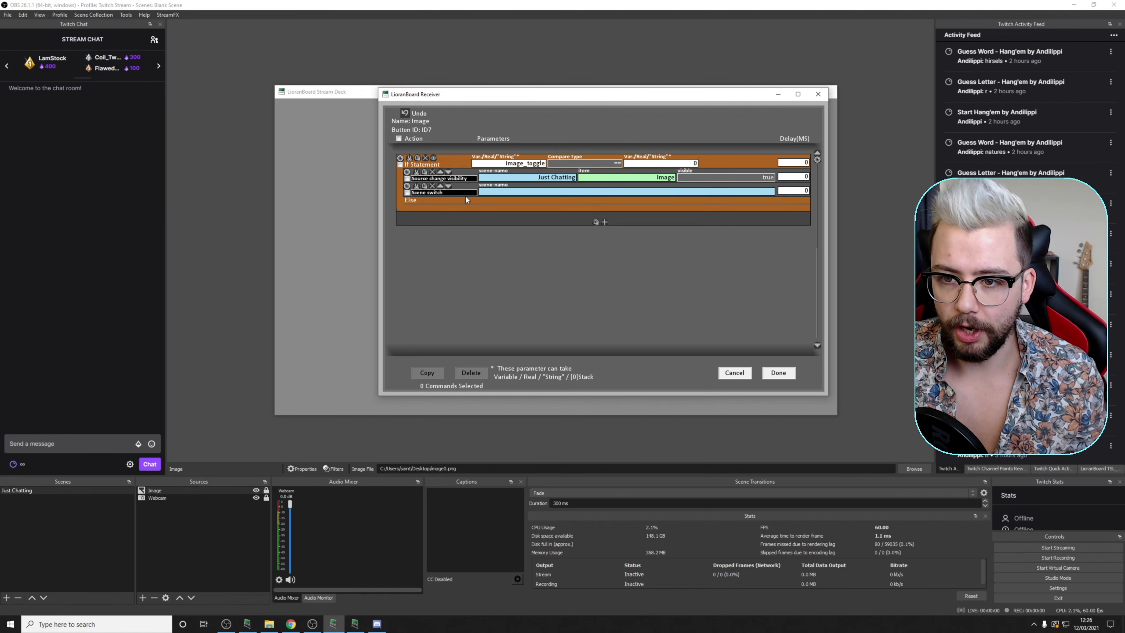
{"action": "left_click", "coordinate": [464, 193]}
{"action": "type", "text": "va"}
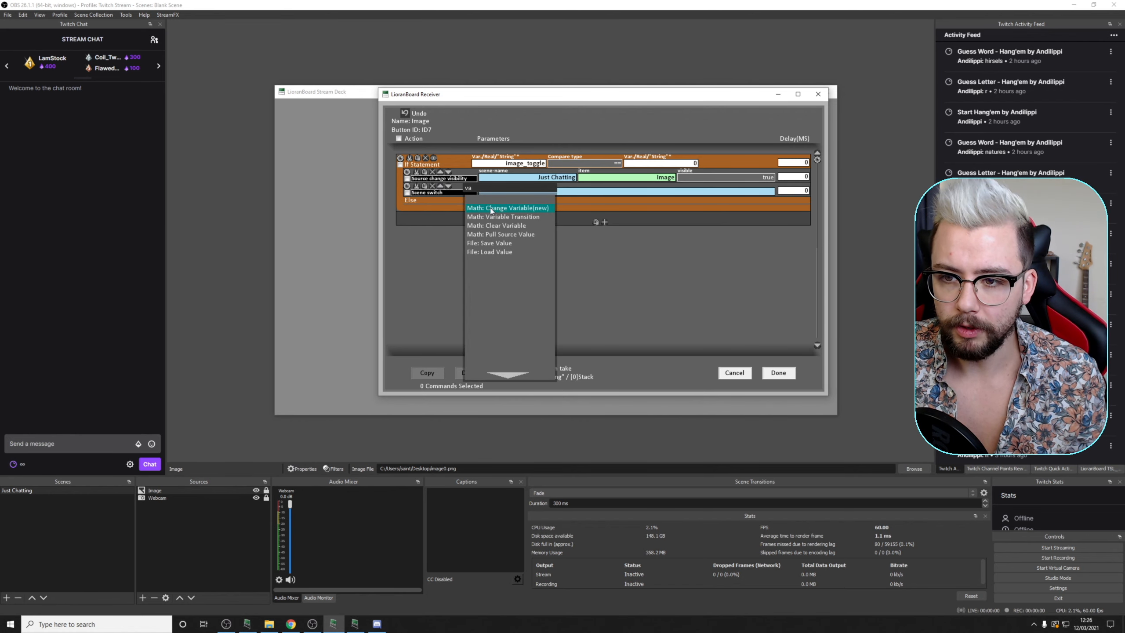
{"action": "left_click", "coordinate": [513, 208]}
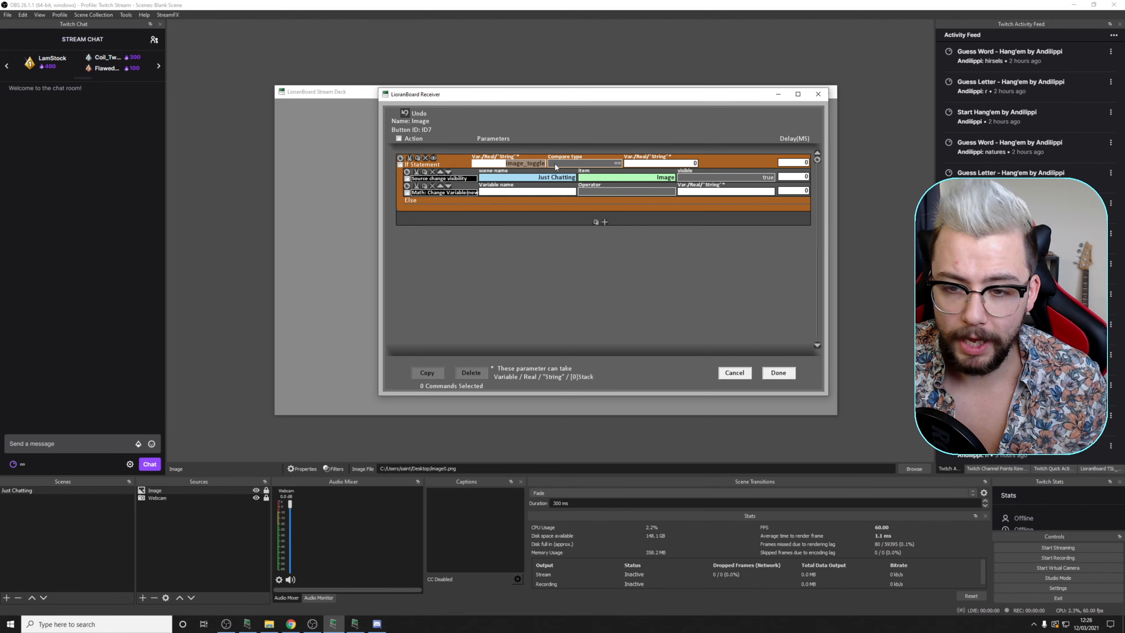
{"action": "left_click", "coordinate": [551, 194]}
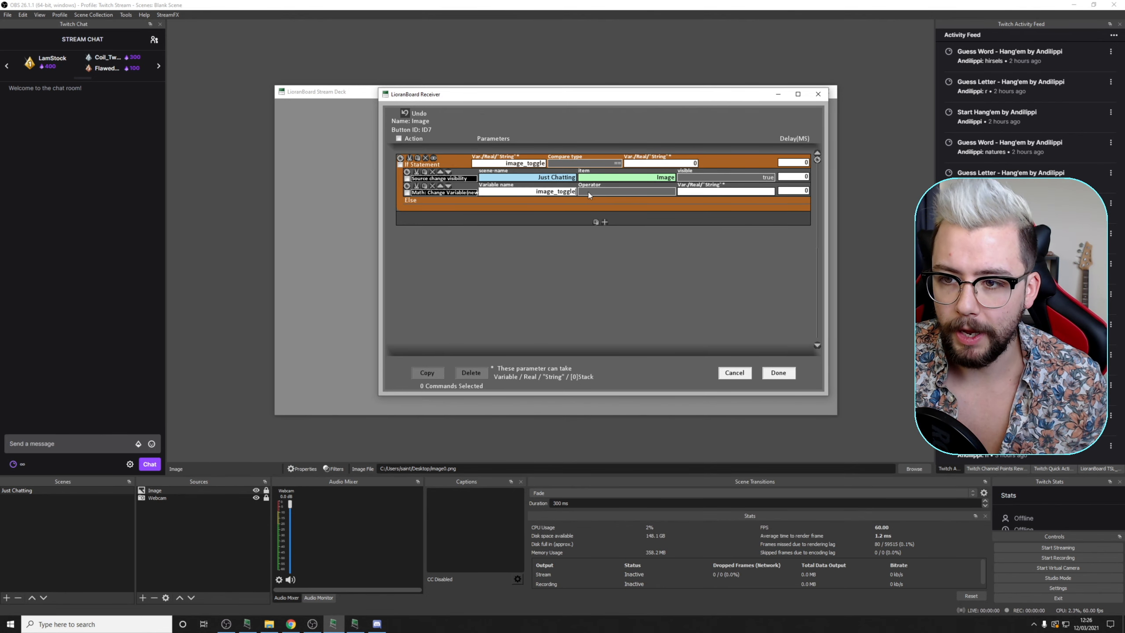
{"action": "left_click", "coordinate": [629, 192]}
{"action": "left_click", "coordinate": [646, 202]}
{"action": "left_click", "coordinate": [718, 196]}
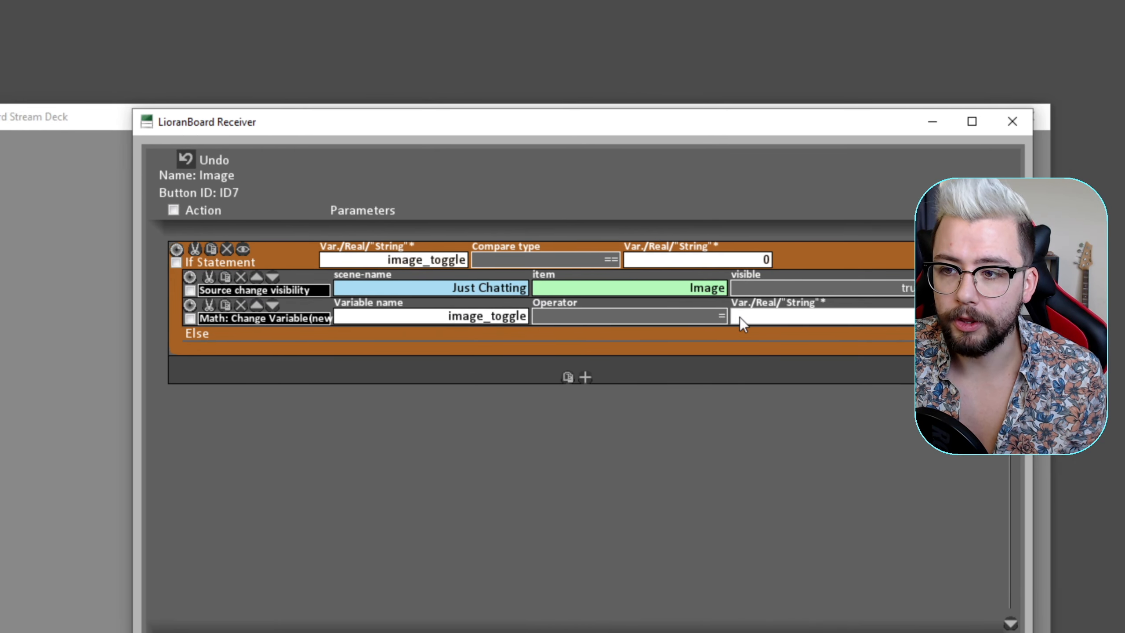
{"action": "left_click", "coordinate": [741, 318]}
{"action": "type", "text": "1"}
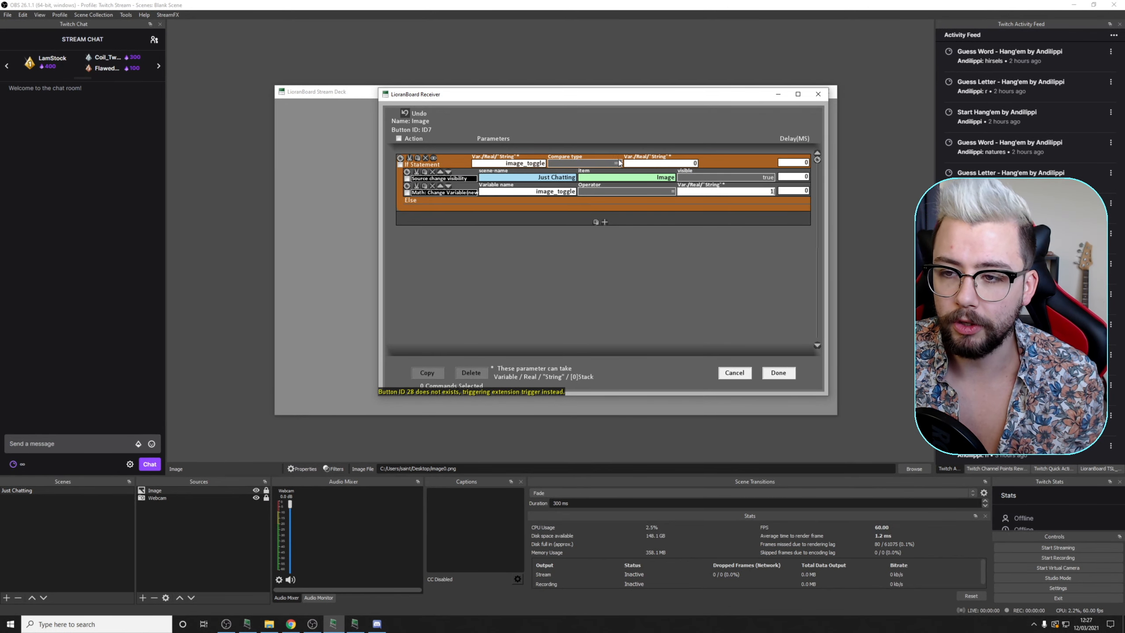
{"action": "left_click", "coordinate": [537, 205]}
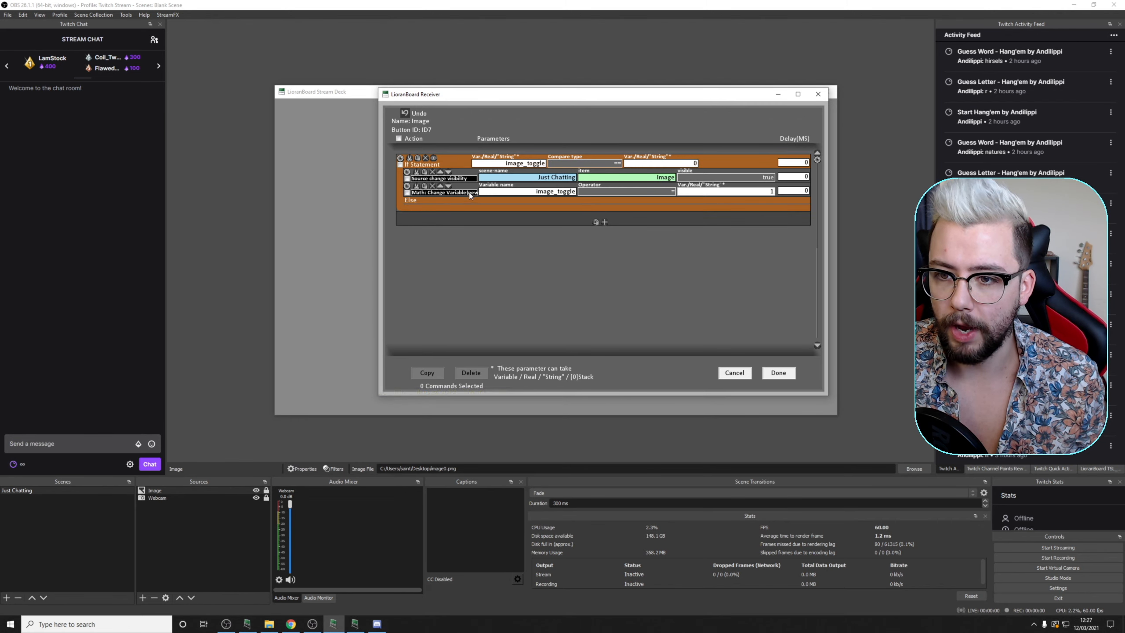
- In the Else branch, add a Source Change Visibility command that sets Image in the Just Chatting scene to visible false
{"action": "left_click", "coordinate": [604, 207]}
{"action": "left_click", "coordinate": [452, 214]}
{"action": "type", "text": "s"}
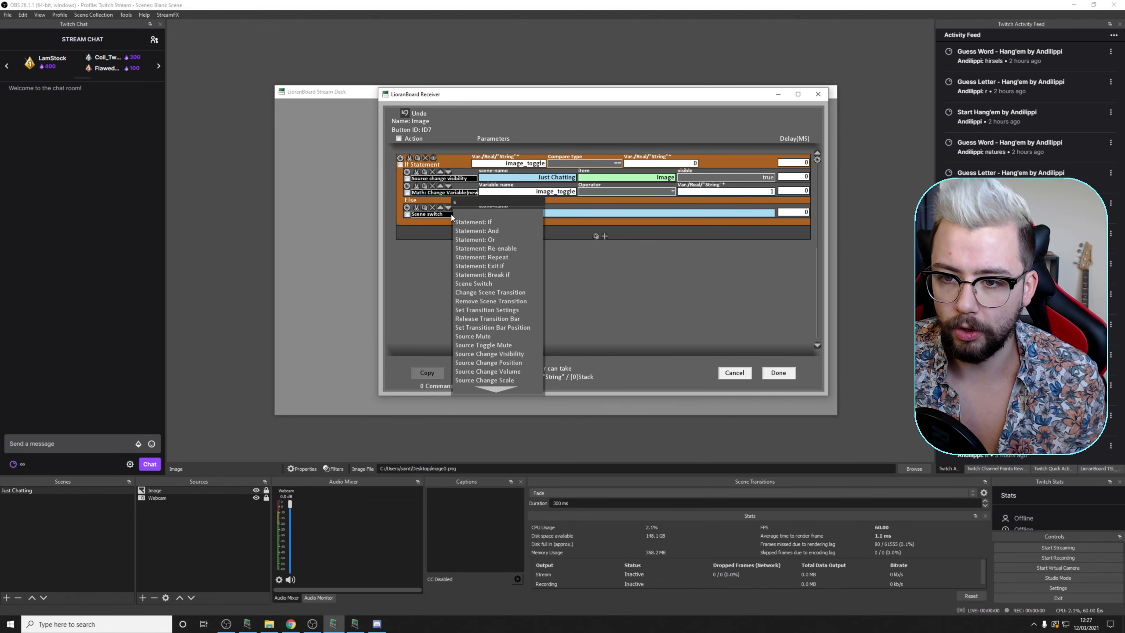
{"action": "type", "text": "ource"}
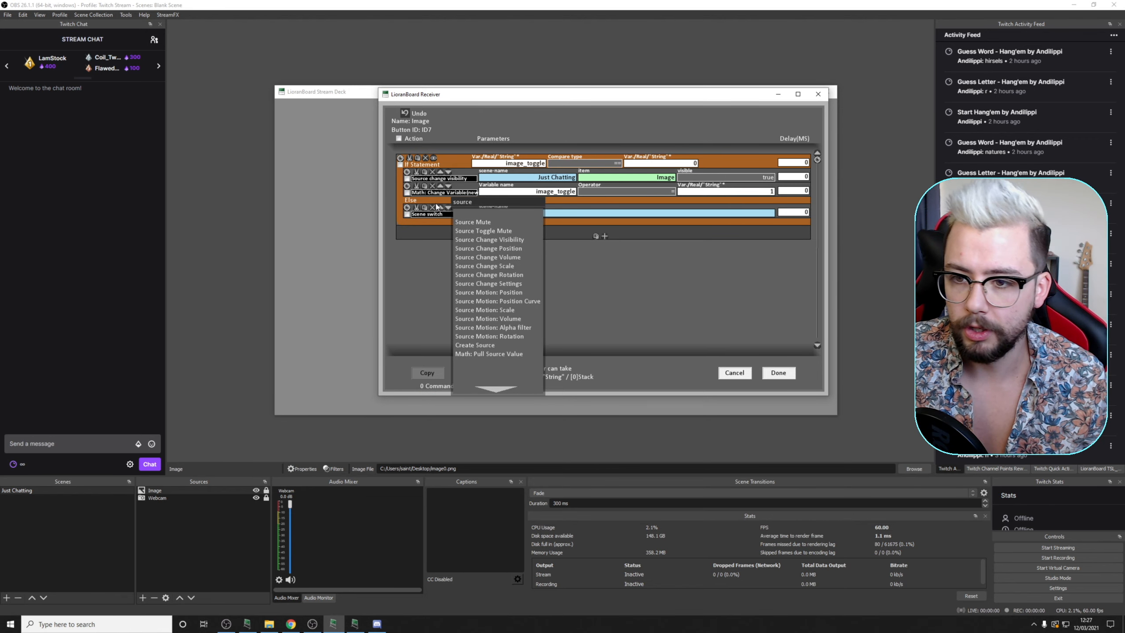
{"action": "left_click", "coordinate": [497, 239]}
{"action": "left_click", "coordinate": [563, 214]}
{"action": "left_click", "coordinate": [584, 220]}
{"action": "left_click", "coordinate": [659, 213]}
{"action": "left_click", "coordinate": [669, 221]}
{"action": "left_click", "coordinate": [733, 213]}
{"action": "left_click", "coordinate": [750, 225]}
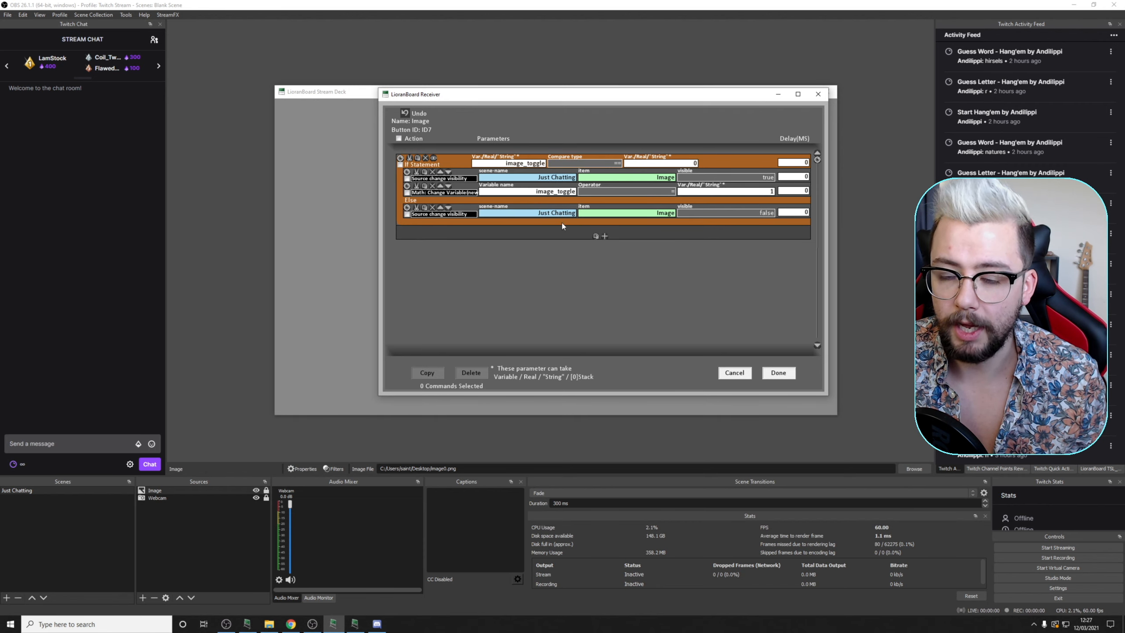
- Copy the Math: Change Variable command into the Else branch, set its image_toggle value to 0, and save the button and deck
{"action": "left_click", "coordinate": [418, 188]}
{"action": "left_click", "coordinate": [598, 221]}
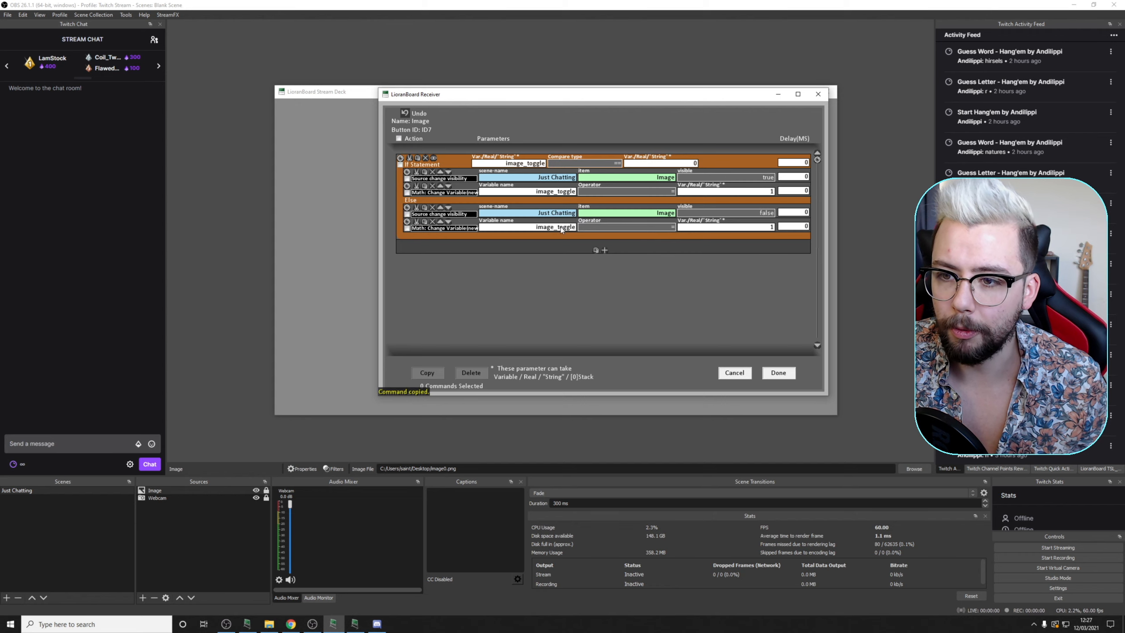
{"action": "left_click_drag", "start_coordinate": [718, 225], "coordinate": [774, 226]}
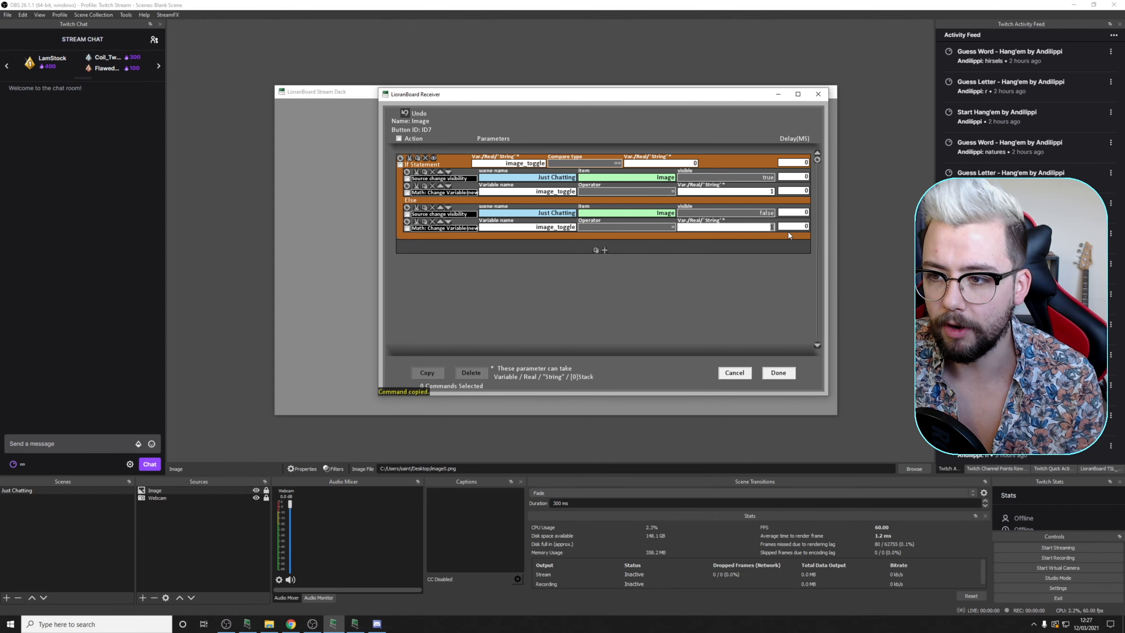
{"action": "left_click", "coordinate": [782, 372]}
{"action": "left_click", "coordinate": [799, 118]}
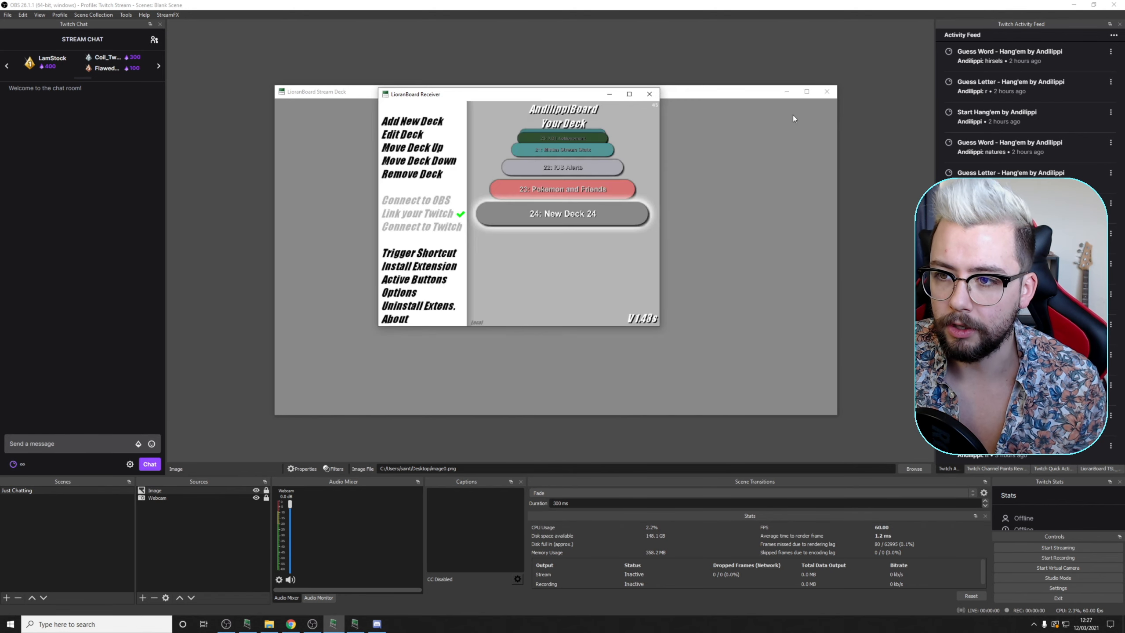
- Move the Stream Deck window clear of the OBS preview and test the Image button by triggering it repeatedly
{"action": "left_click_drag", "start_coordinate": [609, 109], "coordinate": [593, 283]}
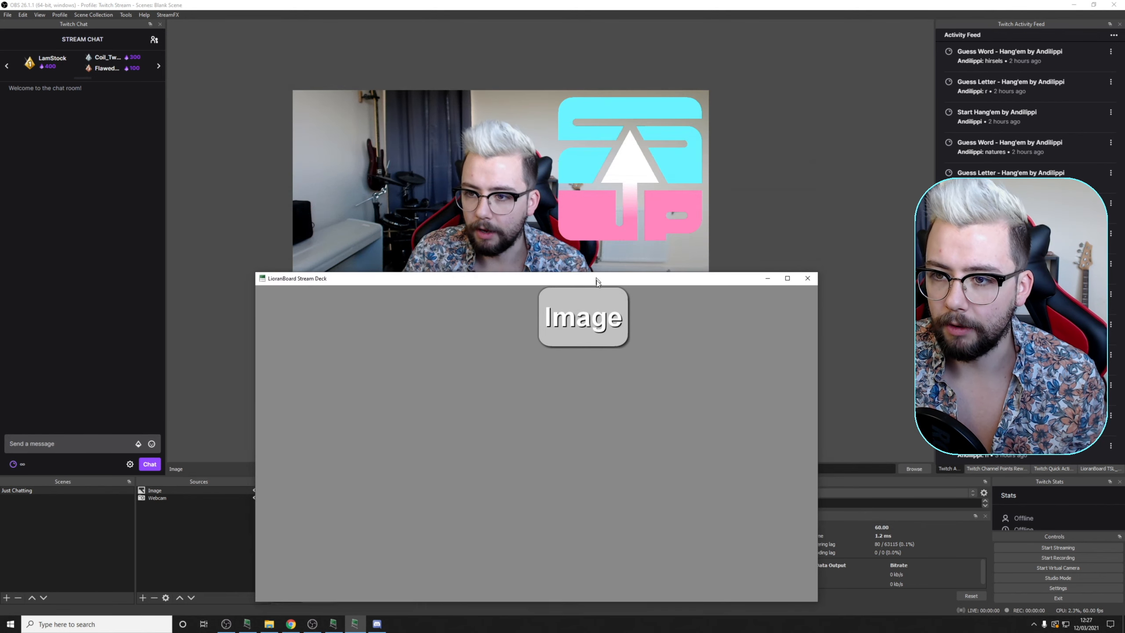
{"action": "left_click", "coordinate": [595, 312]}
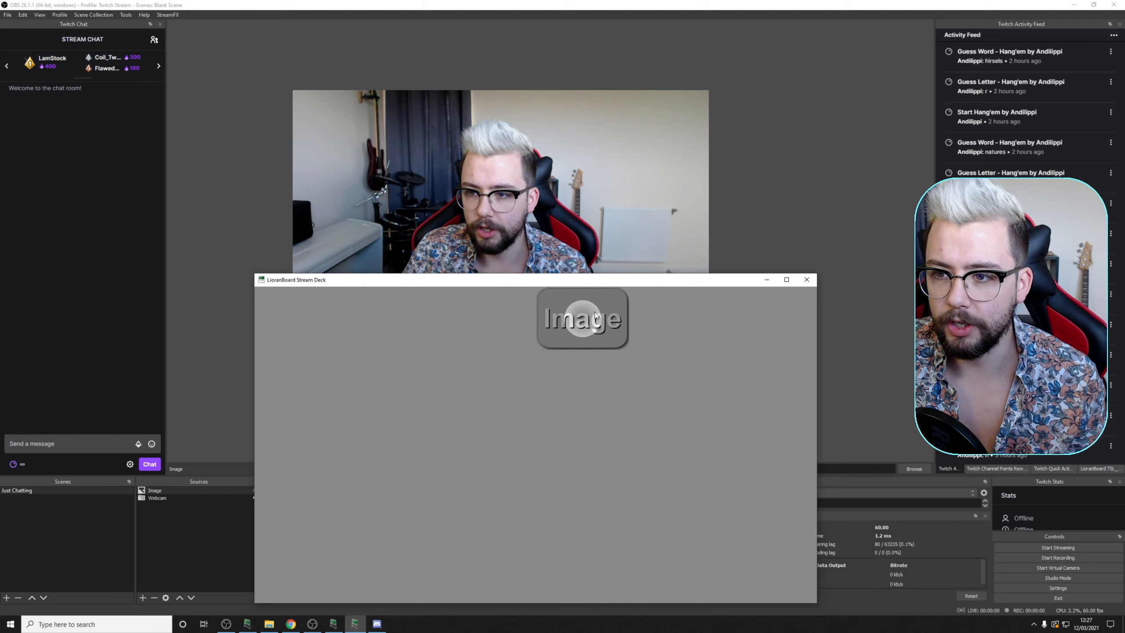
{"action": "left_click", "coordinate": [595, 316]}
{"action": "left_click", "coordinate": [594, 315]}
{"action": "left_click", "coordinate": [595, 314]}
{"action": "left_click", "coordinate": [595, 314]}
{"action": "left_click", "coordinate": [595, 314]}
{"action": "left_click", "coordinate": [595, 313]}
{"action": "left_click", "coordinate": [594, 312]}
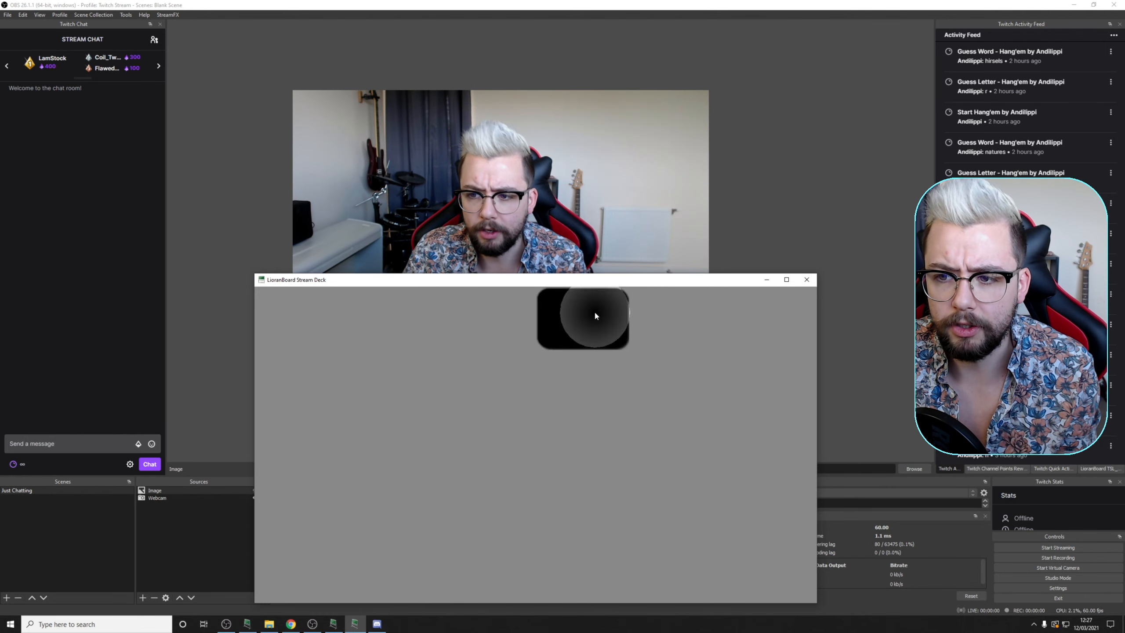
{"action": "left_click", "coordinate": [595, 311]}
{"action": "left_click_drag", "start_coordinate": [593, 282], "coordinate": [586, 133]}
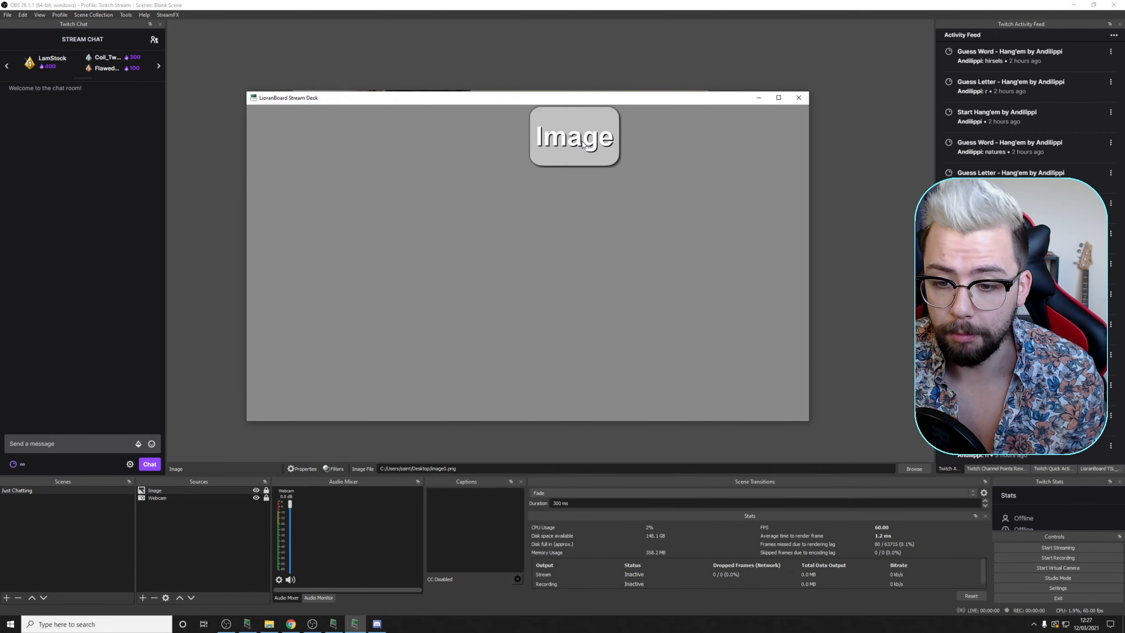
- Return to LioranBoard Receiver and reopen the commands of the Image button in New Deck 24
{"action": "left_click", "coordinate": [335, 625]}
{"action": "double_click", "coordinate": [575, 212]}
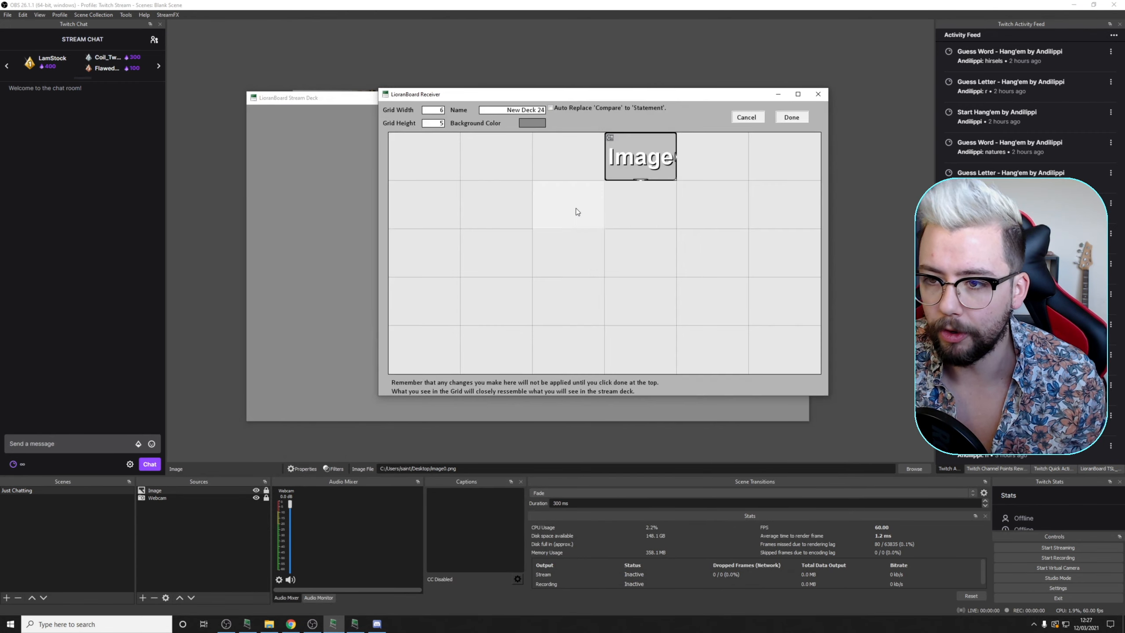
{"action": "right_click", "coordinate": [648, 163]}
{"action": "left_click", "coordinate": [675, 239]}
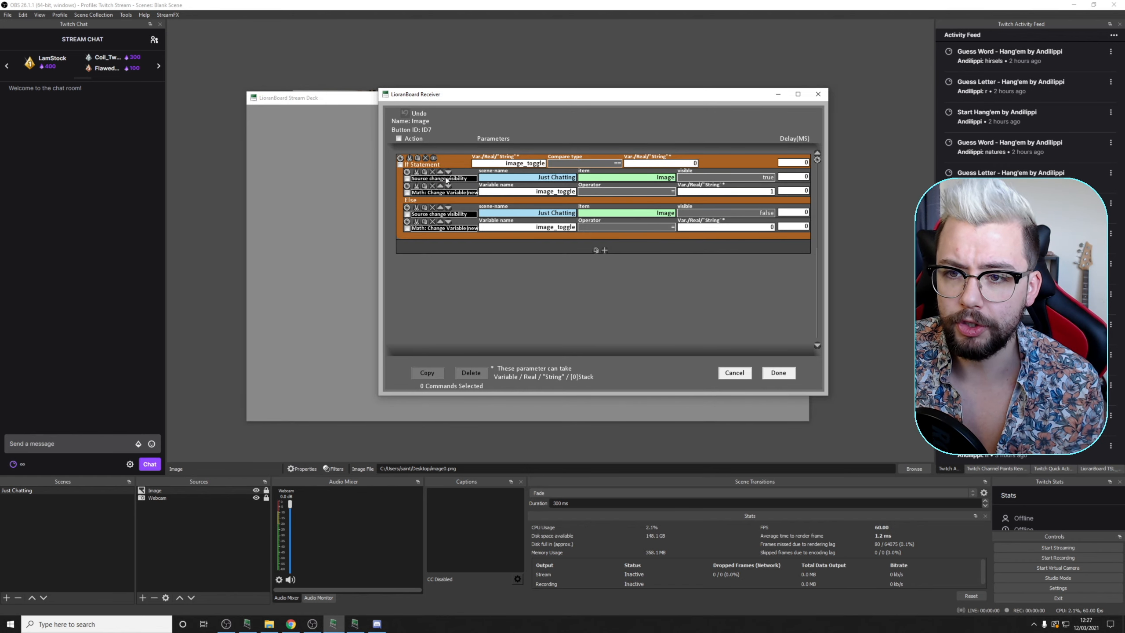
- Insert a Modify Button command above the If branch's variable change, set its Button ID to ID7, and save the commands
{"action": "left_click", "coordinate": [424, 187]}
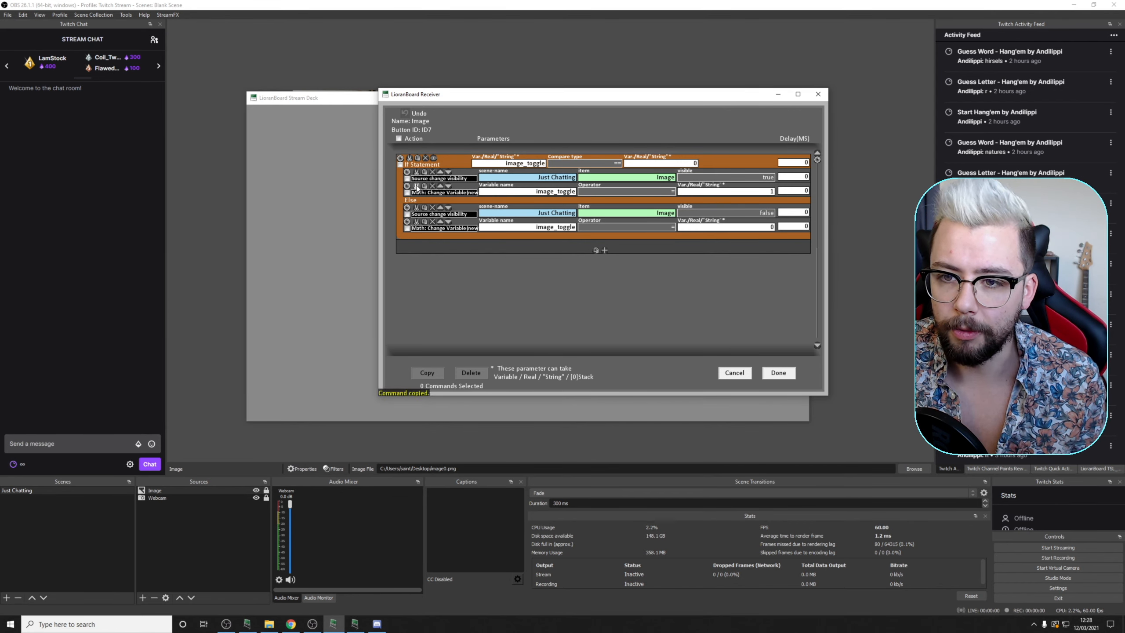
{"action": "left_click", "coordinate": [442, 193]}
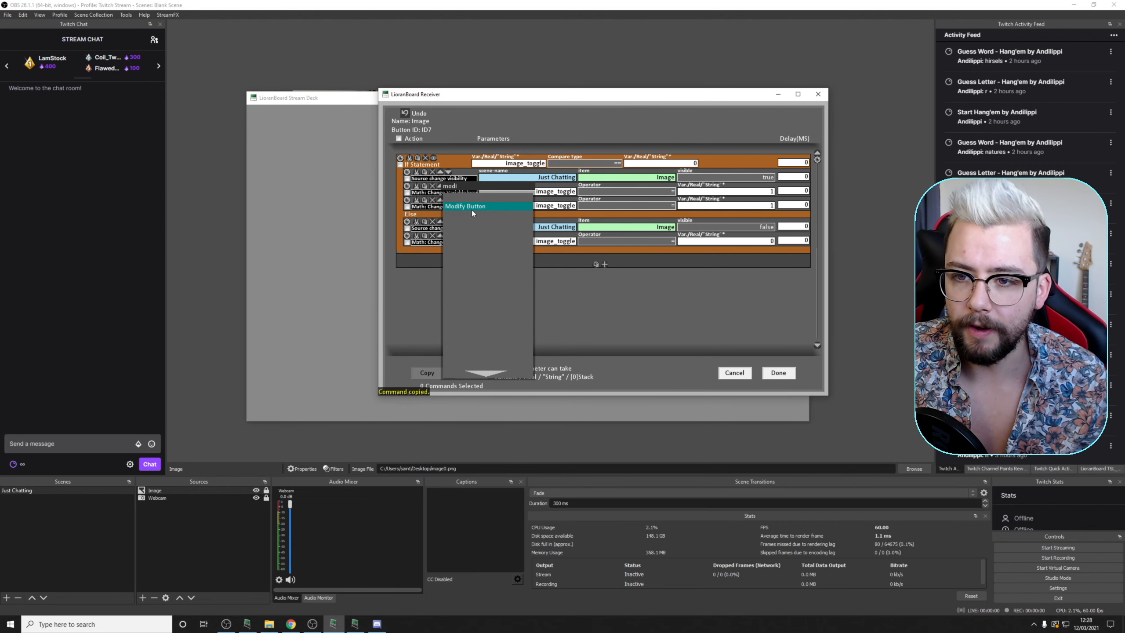
{"action": "left_click", "coordinate": [471, 209]}
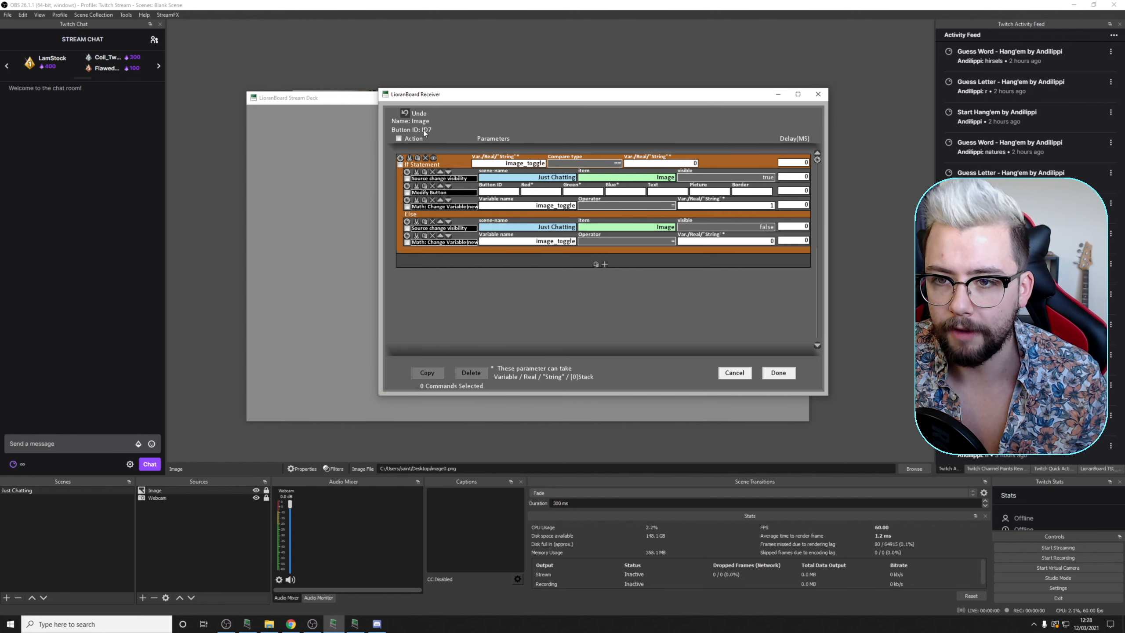
{"action": "left_click", "coordinate": [504, 193]}
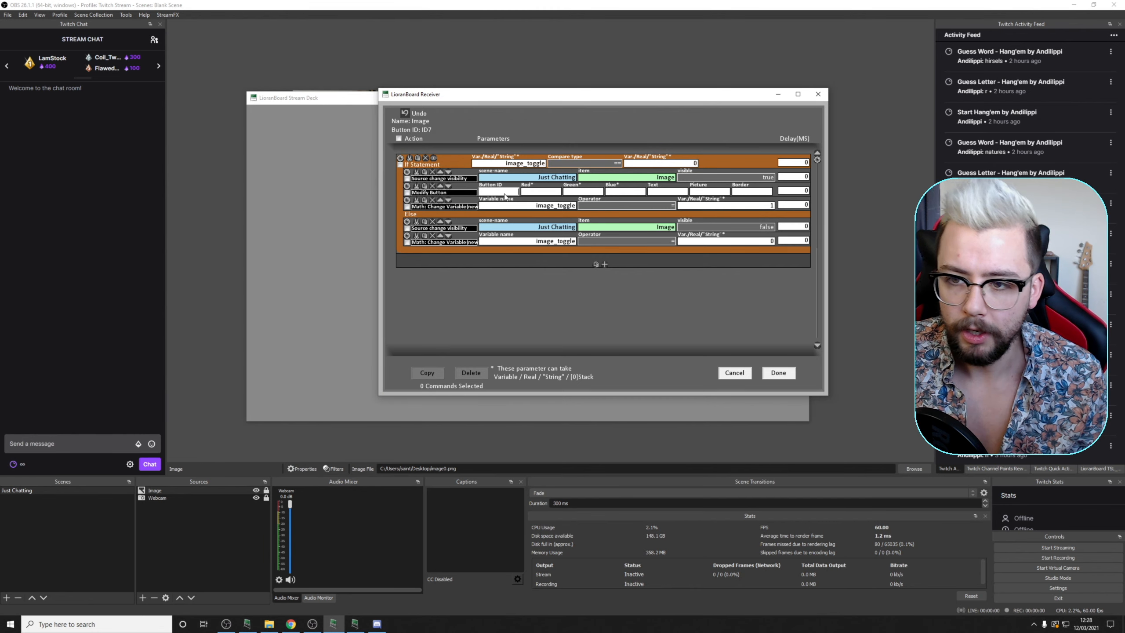
{"action": "type", "text": "ID7"}
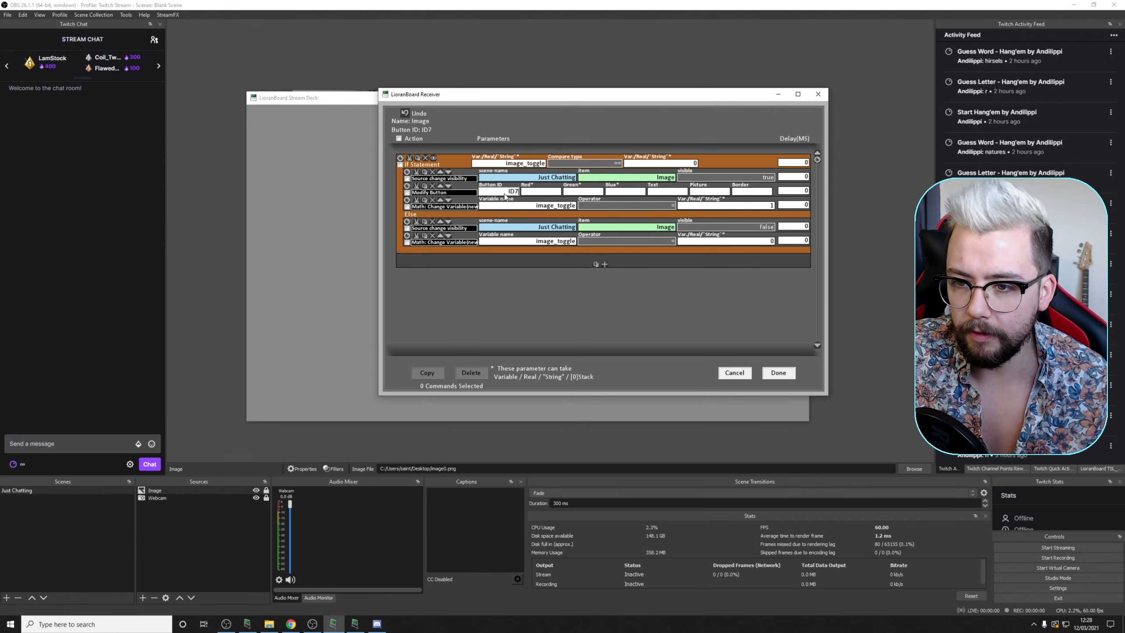
{"action": "left_click", "coordinate": [539, 193]}
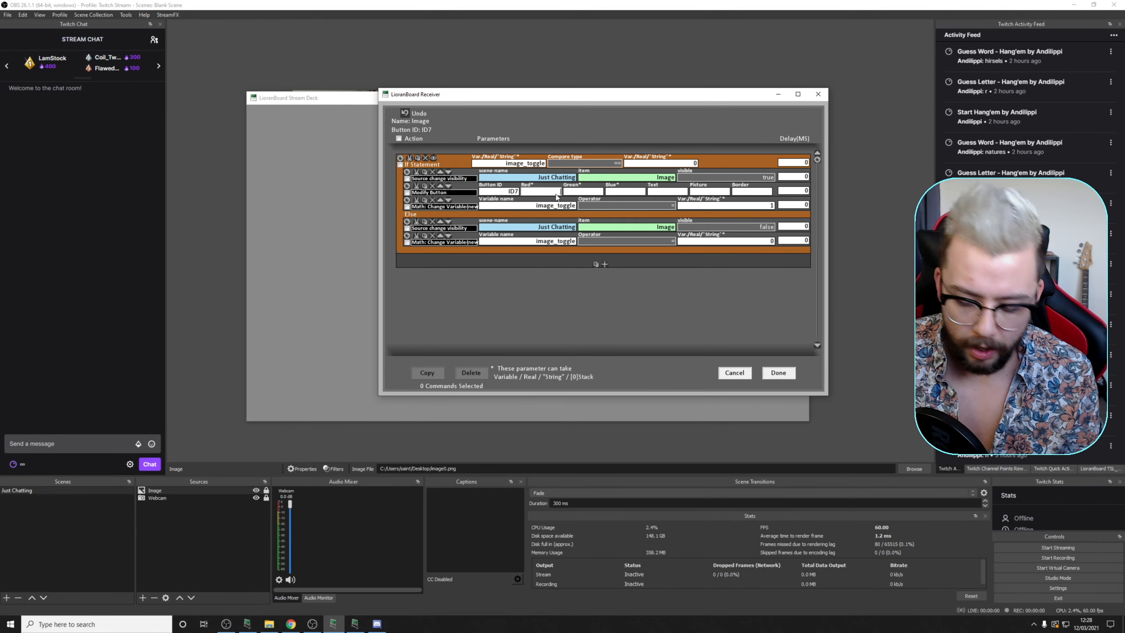
{"action": "left_click", "coordinate": [779, 373]}
- Examine how the red value, up to 255, affects the Image button's colour in the colour picker, without keeping any change
{"action": "right_click", "coordinate": [638, 143]}
{"action": "left_click", "coordinate": [660, 161]}
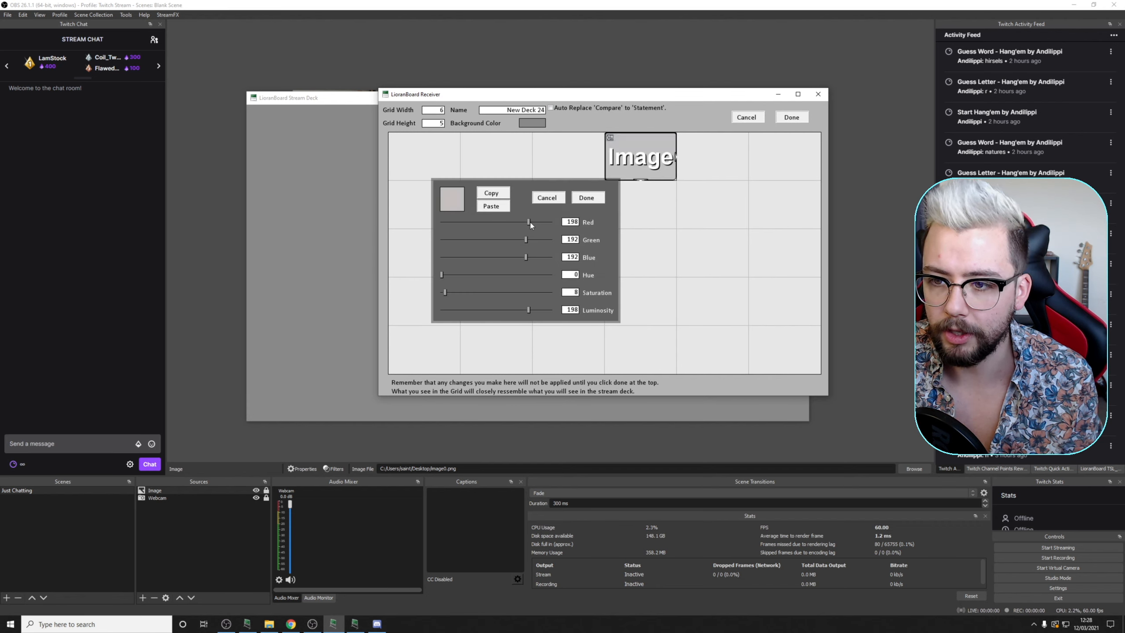
{"action": "left_click_drag", "start_coordinate": [511, 221], "coordinate": [570, 226]}
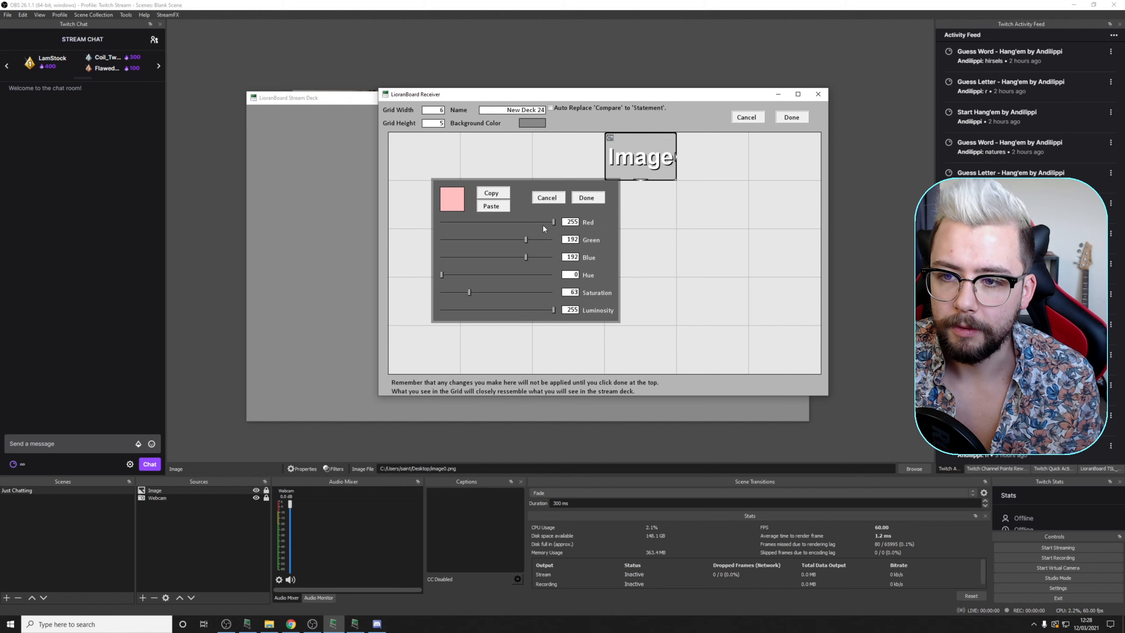
{"action": "left_click_drag", "start_coordinate": [553, 221], "coordinate": [420, 221]}
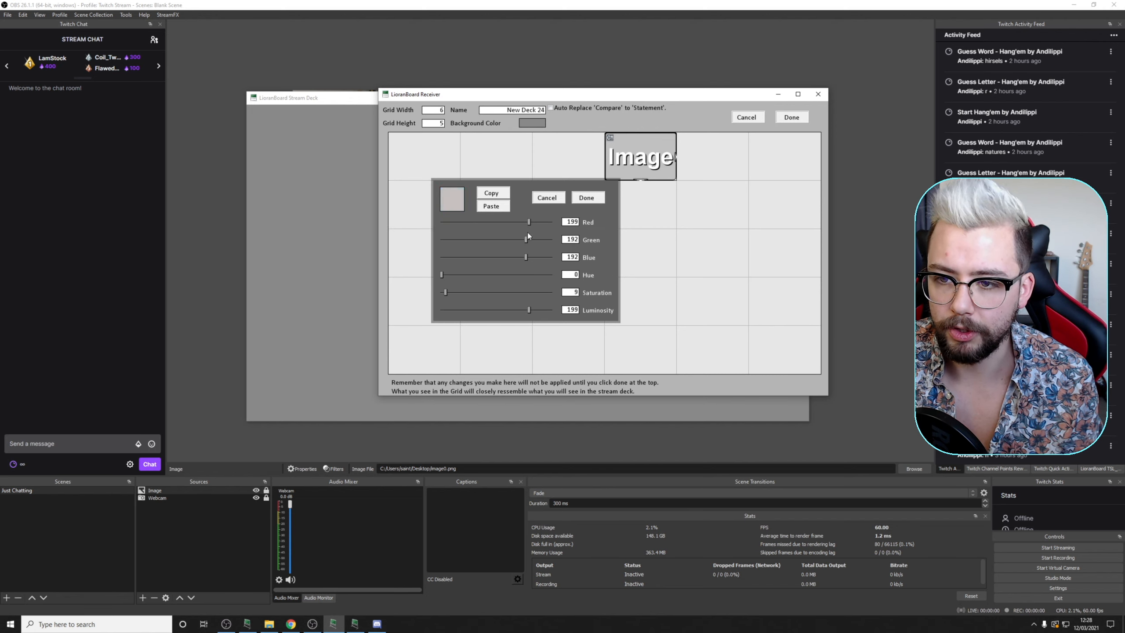
{"action": "left_click", "coordinate": [559, 198]}
- Reopen the Image button's commands and set Modify Button to red 0, green 255, blue 0 with the text Image#ON
{"action": "right_click", "coordinate": [661, 150]}
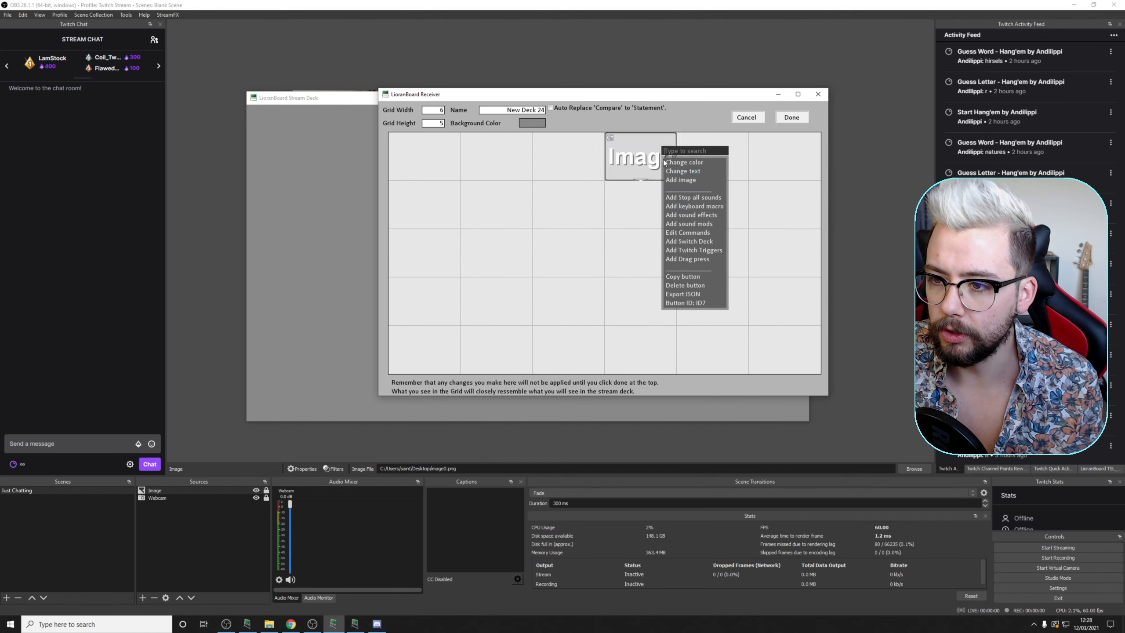
{"action": "left_click", "coordinate": [686, 221]}
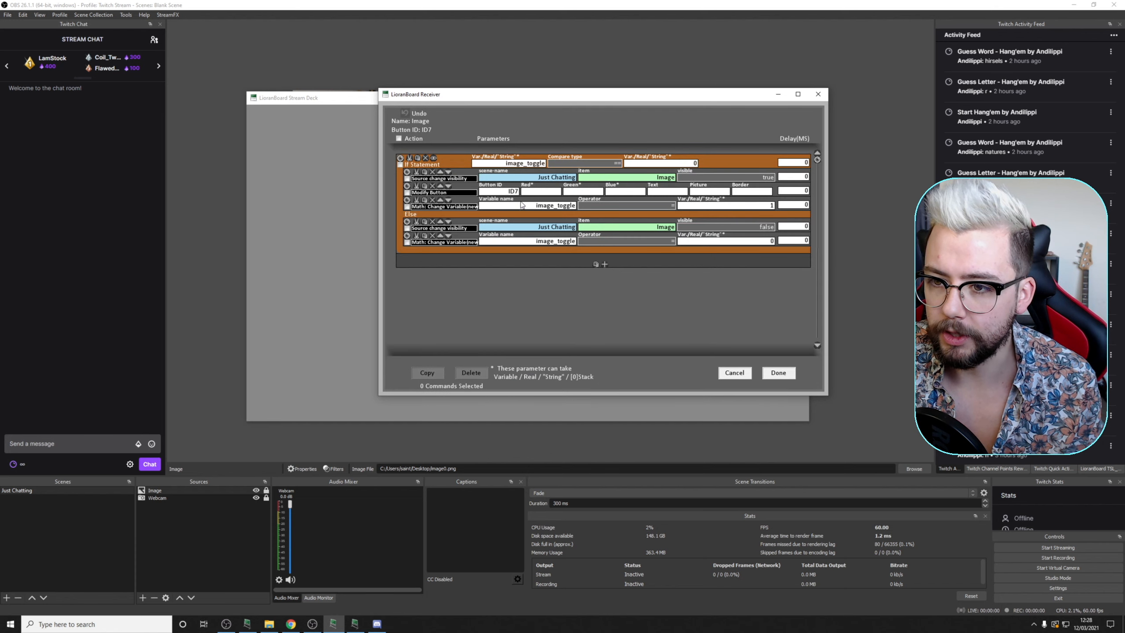
{"action": "left_click", "coordinate": [553, 193]}
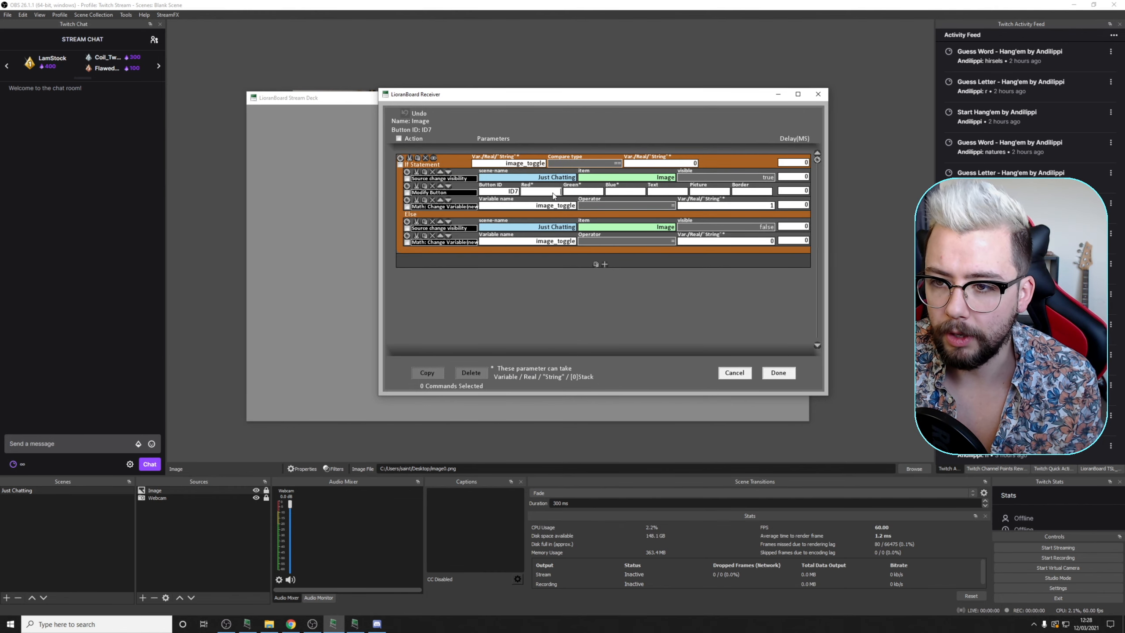
{"action": "left_click", "coordinate": [622, 195]}
{"action": "type", "text": "0"}
{"action": "left_click", "coordinate": [585, 195]}
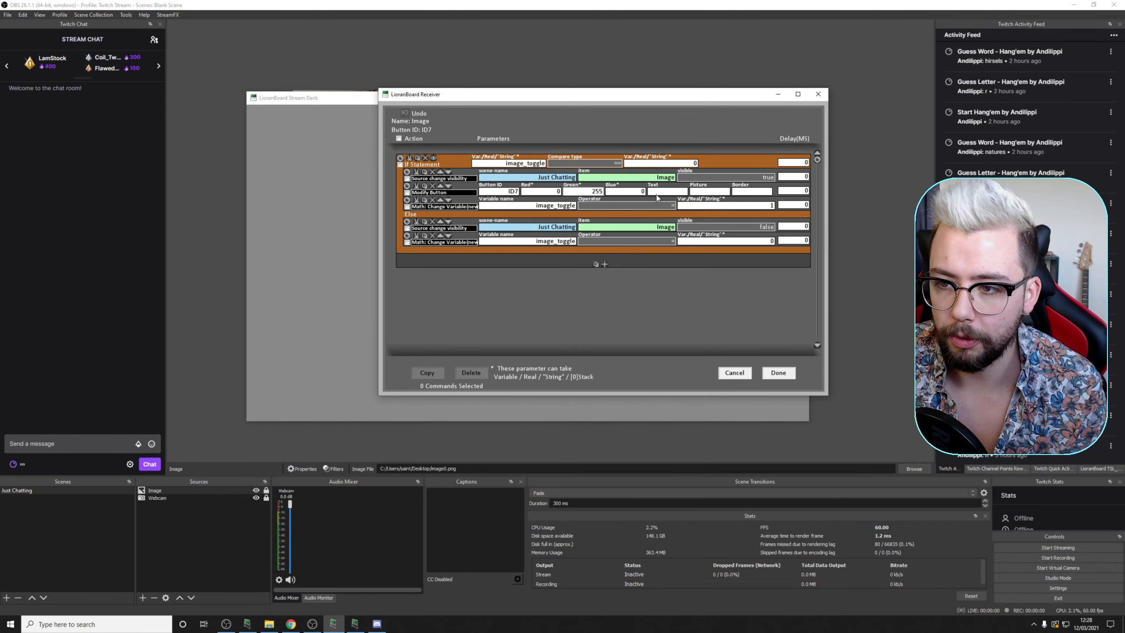
{"action": "left_click", "coordinate": [674, 193]}
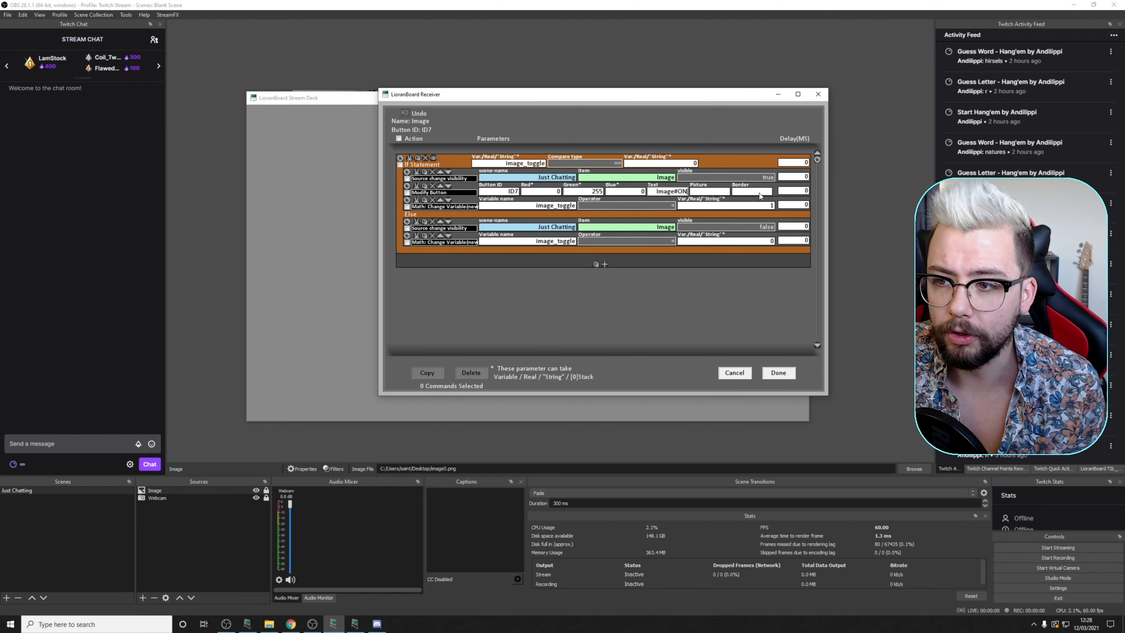
- Copy Modify Button above the Else branch's variable change, set it to red 255, green 0, blue 0 and text Image#OFF, and save
{"action": "left_click", "coordinate": [416, 186]}
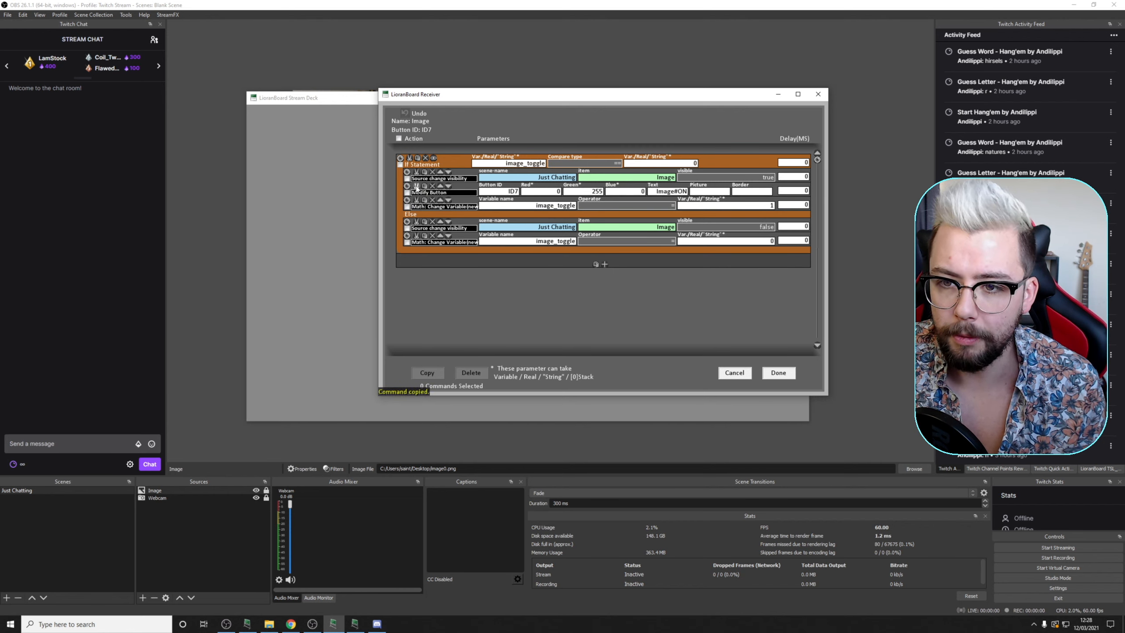
{"action": "left_click", "coordinate": [425, 236]}
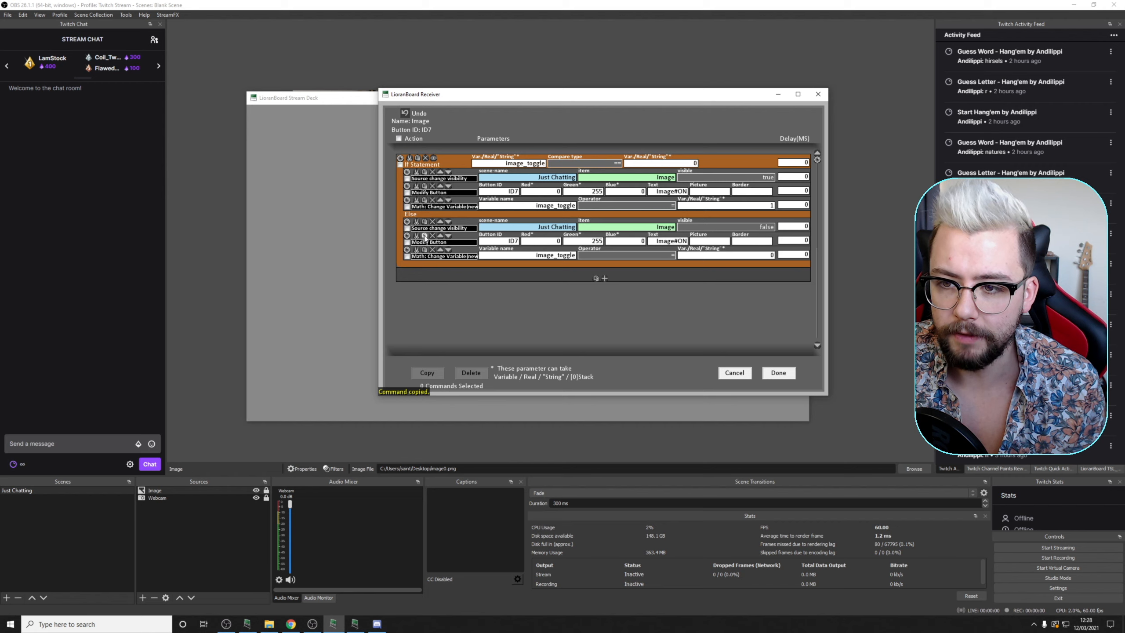
{"action": "left_click", "coordinate": [550, 242]}
{"action": "type", "text": "255"}
{"action": "left_click", "coordinate": [575, 243]}
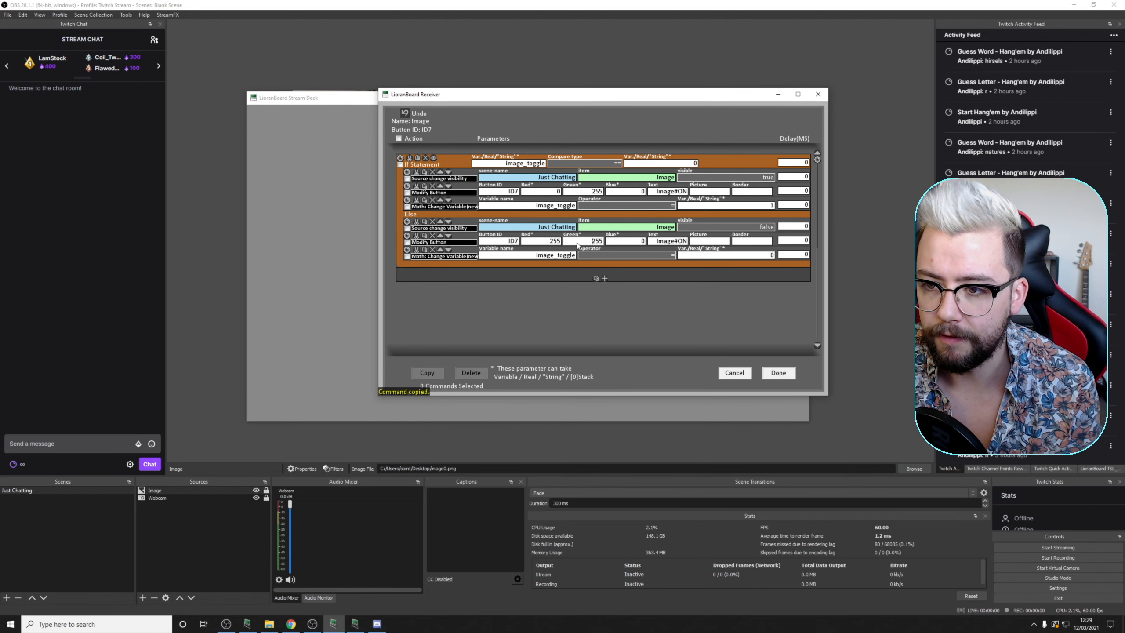
{"action": "left_click", "coordinate": [680, 244]}
{"action": "key", "text": "BackSpace"}
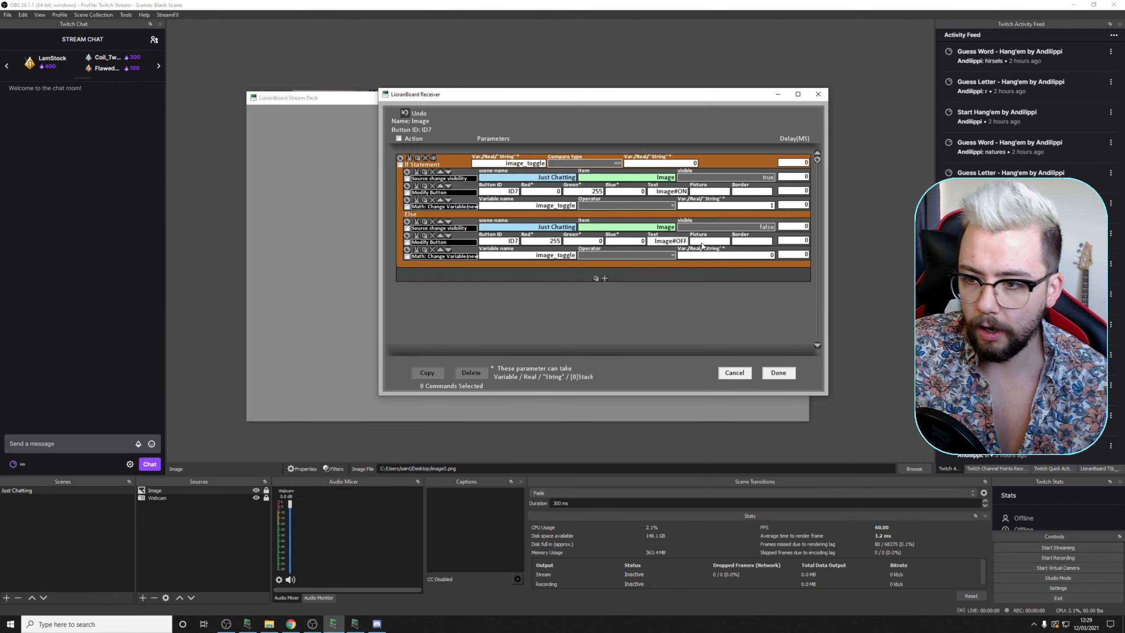
{"action": "left_click", "coordinate": [777, 372]}
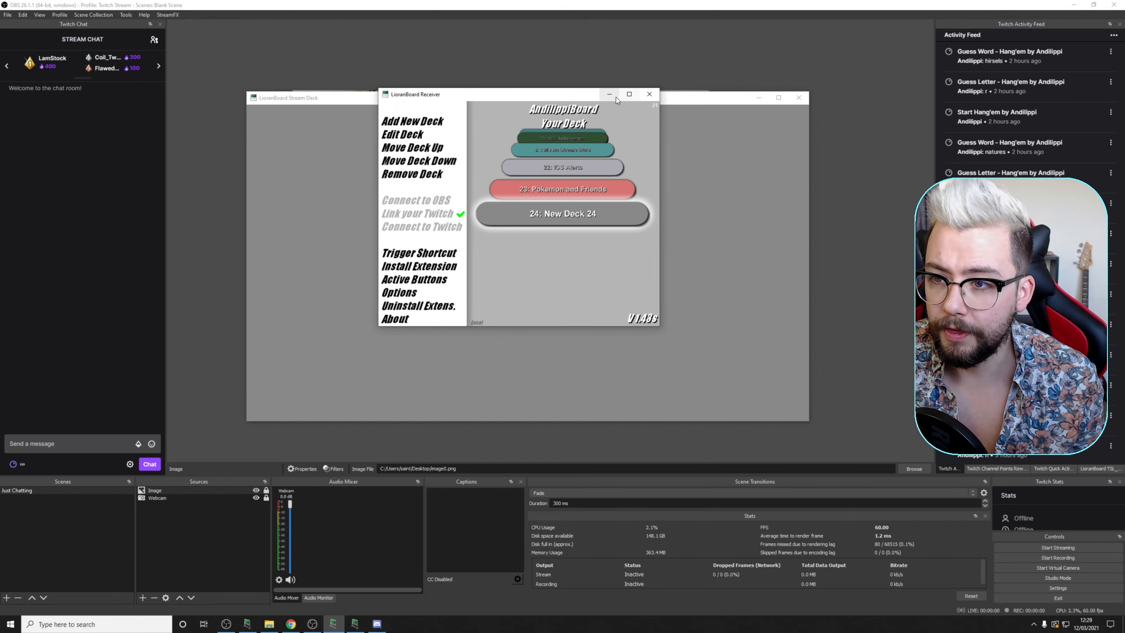
- Move the Stream Deck window below the OBS preview and test the Image button's visibility, colour and text changes by toggling it repeatedly
{"action": "left_click_drag", "start_coordinate": [608, 96], "coordinate": [580, 270]}
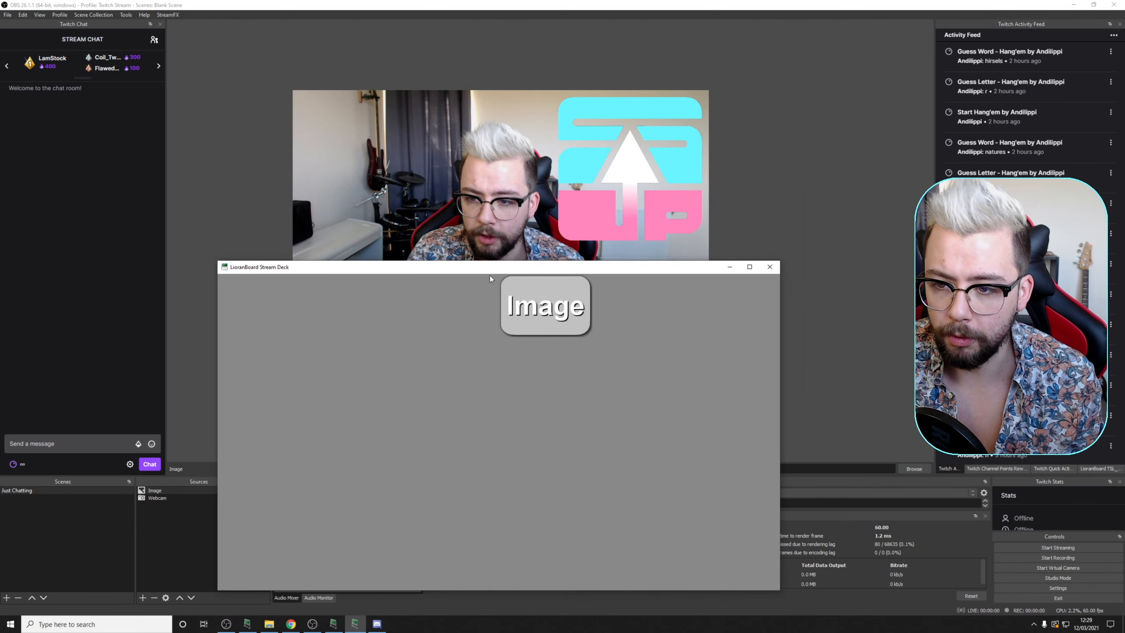
{"action": "left_click", "coordinate": [556, 301]}
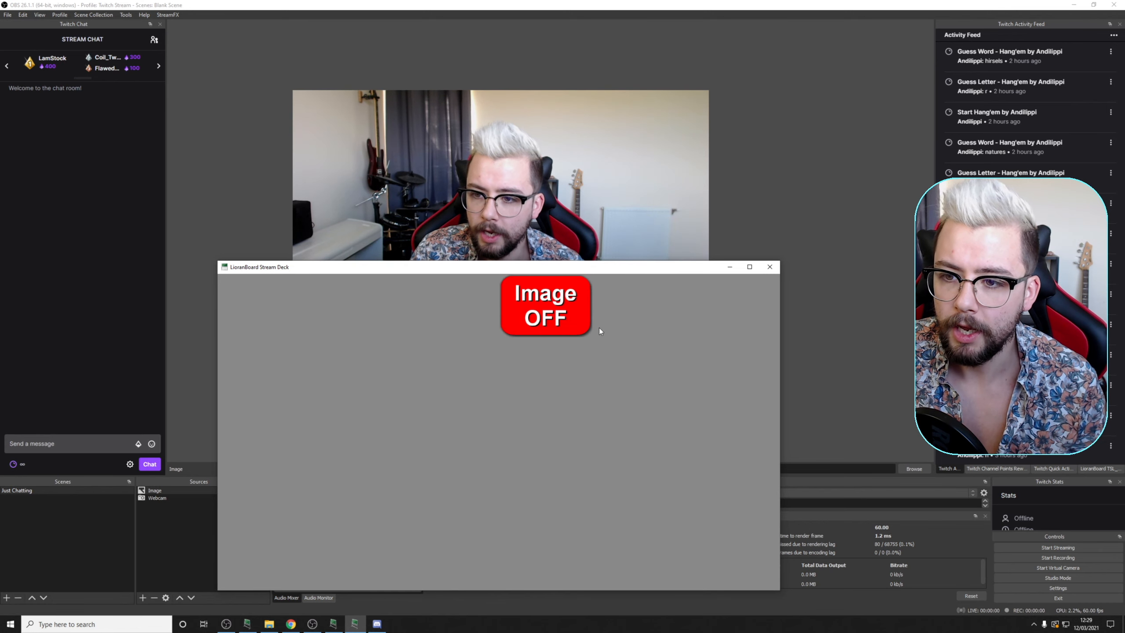
{"action": "left_click", "coordinate": [560, 296]}
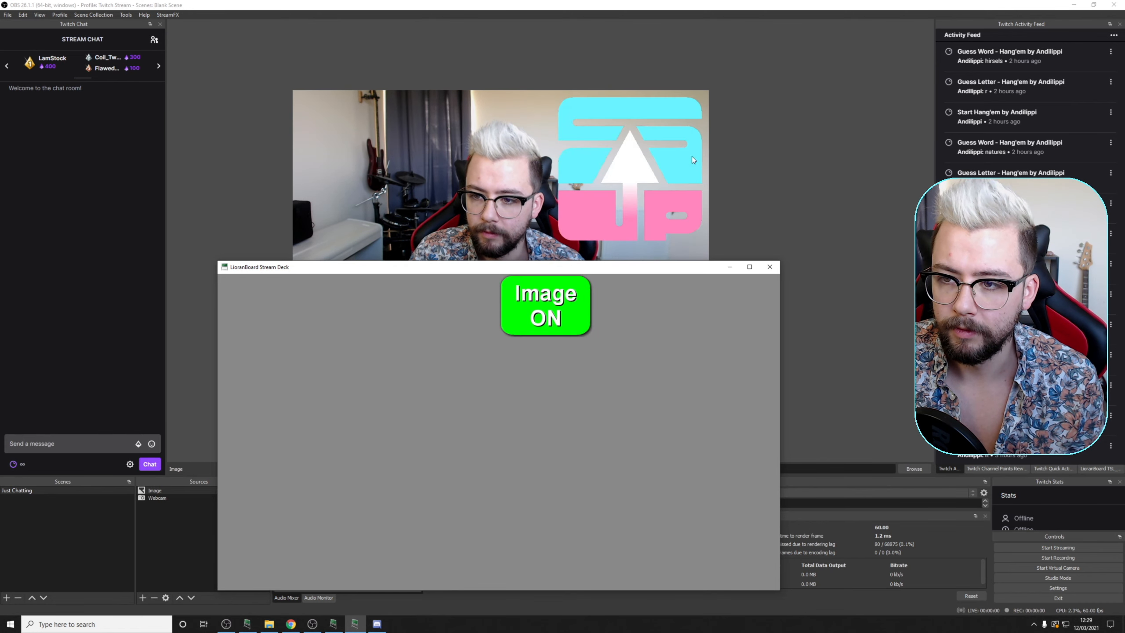
{"action": "left_click", "coordinate": [574, 305]}
{"action": "left_click", "coordinate": [576, 308]}
{"action": "left_click", "coordinate": [575, 306]}
{"action": "left_click", "coordinate": [576, 306]}
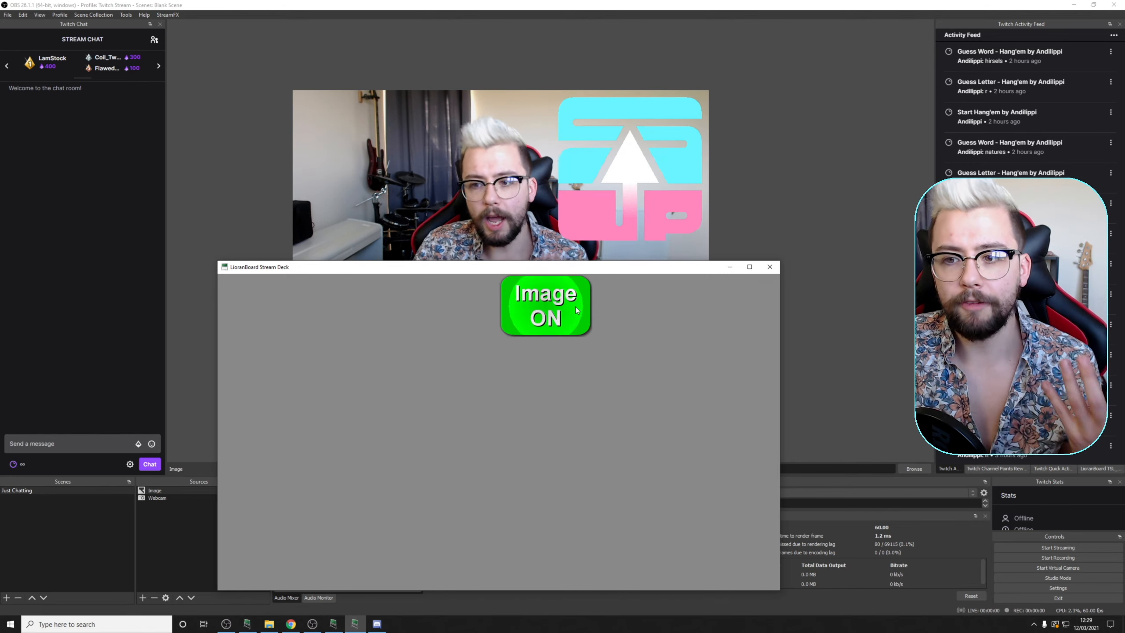